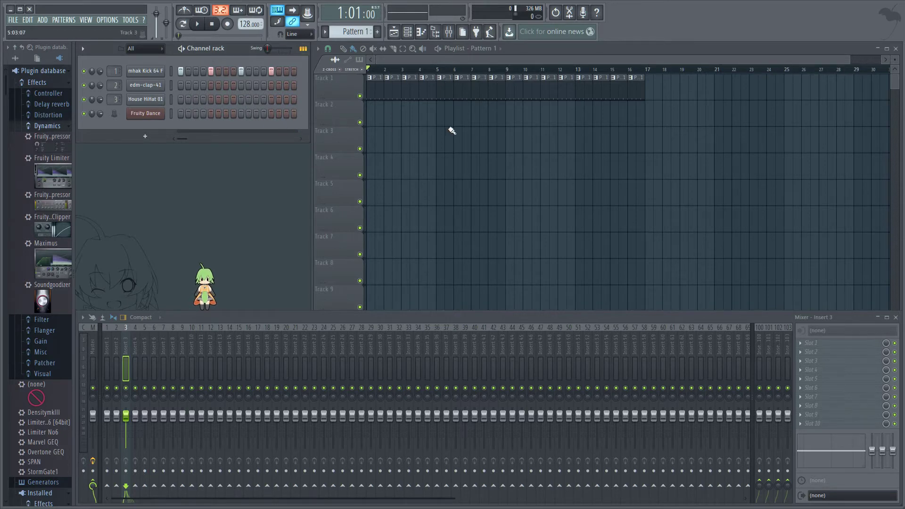
Select the kick channel in the Channel rack together with its mixer track, Insert 1.
left_click(145, 71)
left_click(146, 72)
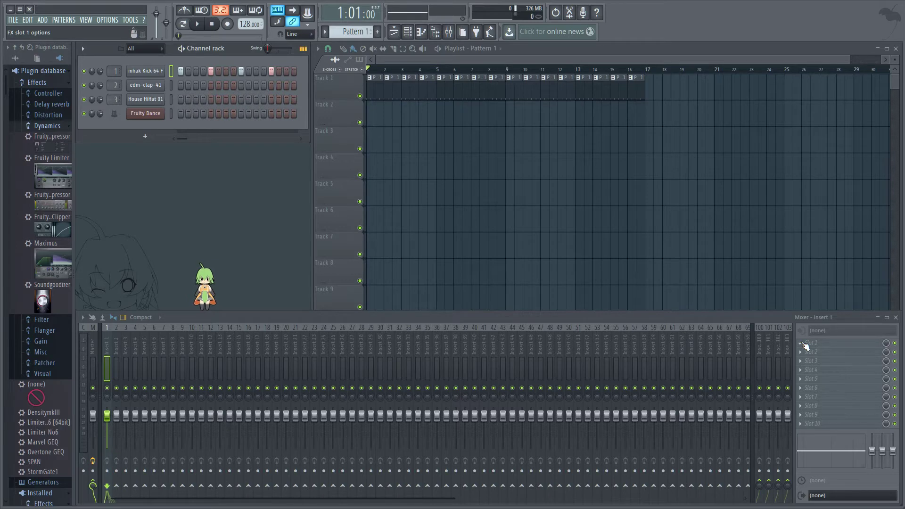
Load Fruity parametric EQ 2 into slot 1 and Fruity Compressor into slot 2 of Insert 1.
left_click(806, 345)
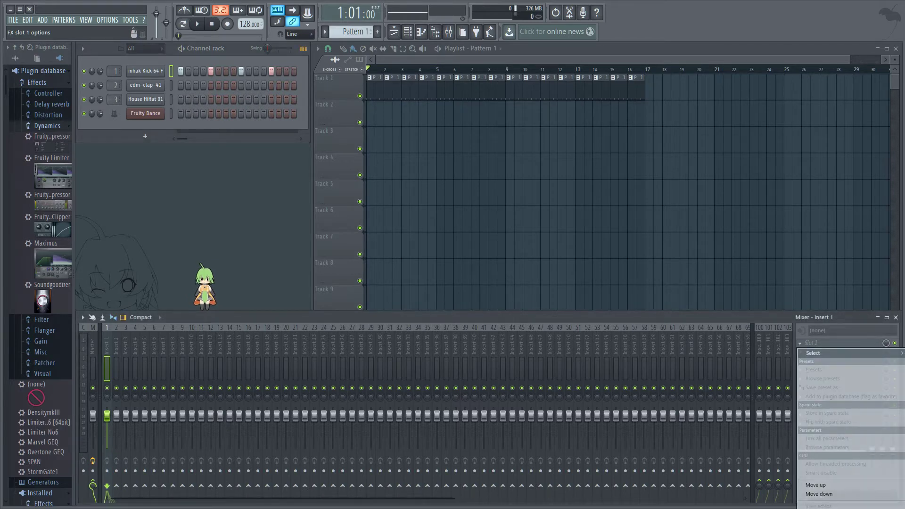
left_click(804, 366)
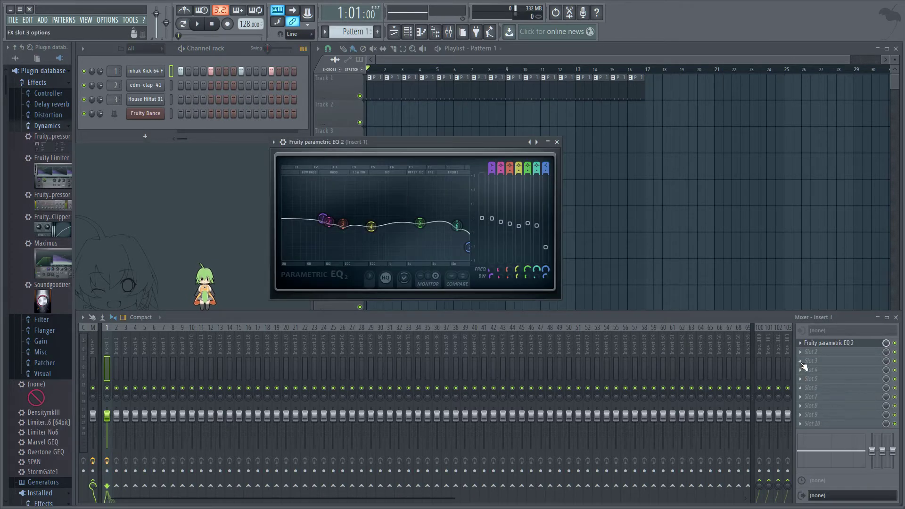
left_click(808, 354)
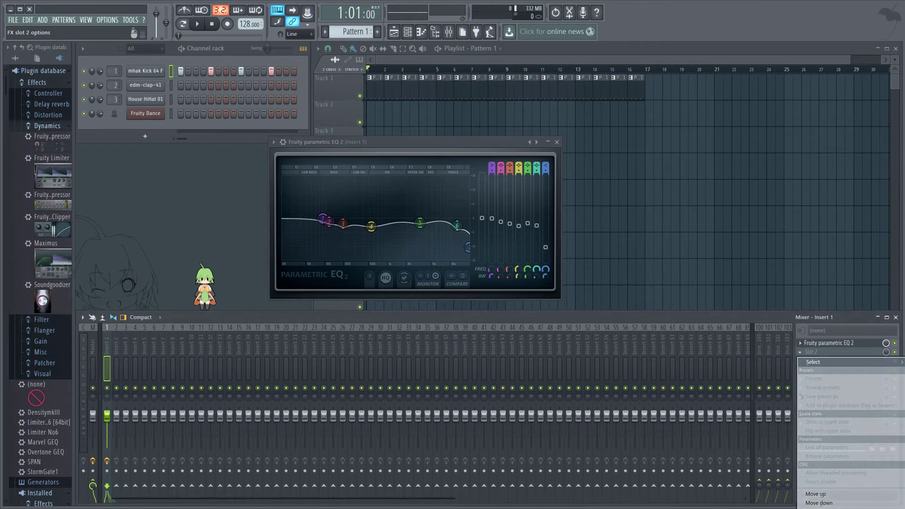
left_click(813, 362)
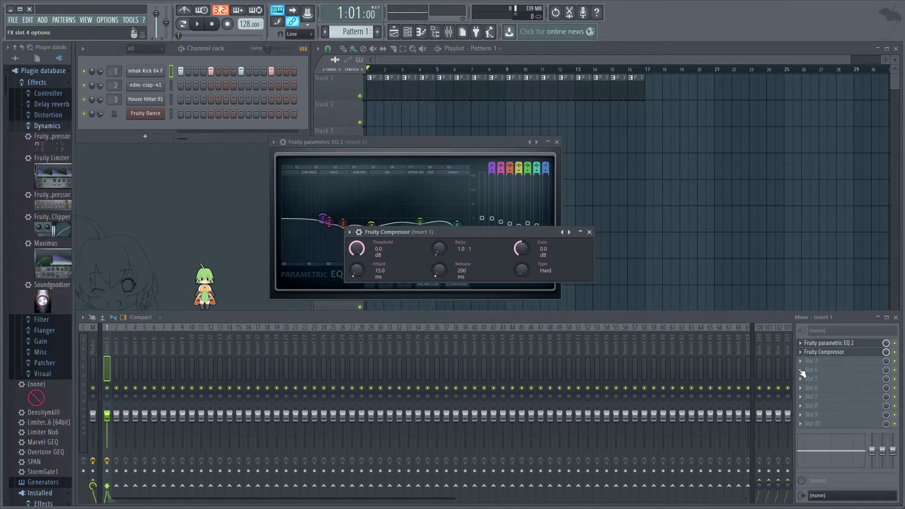
Fill the remaining effect slots 3 to 10 of Insert 1 with Soundgoodizer.
left_click(800, 361)
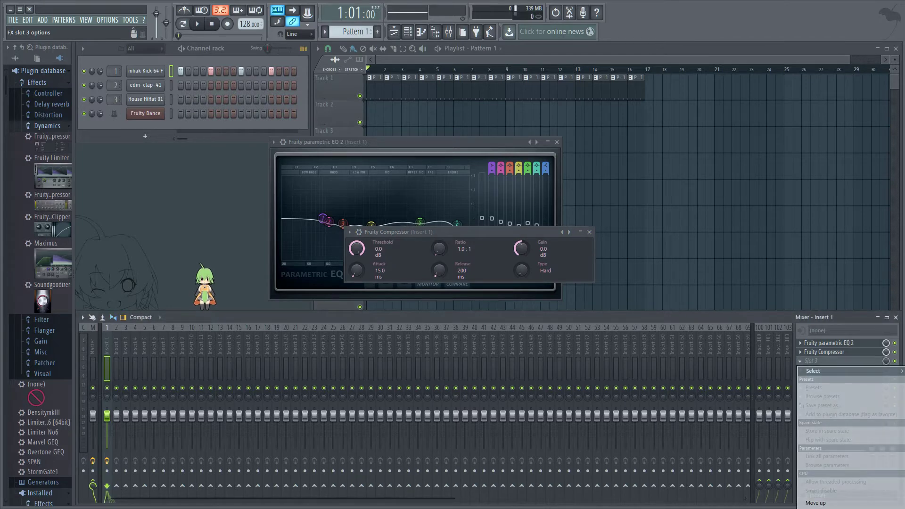
left_click(813, 371)
left_click(800, 370)
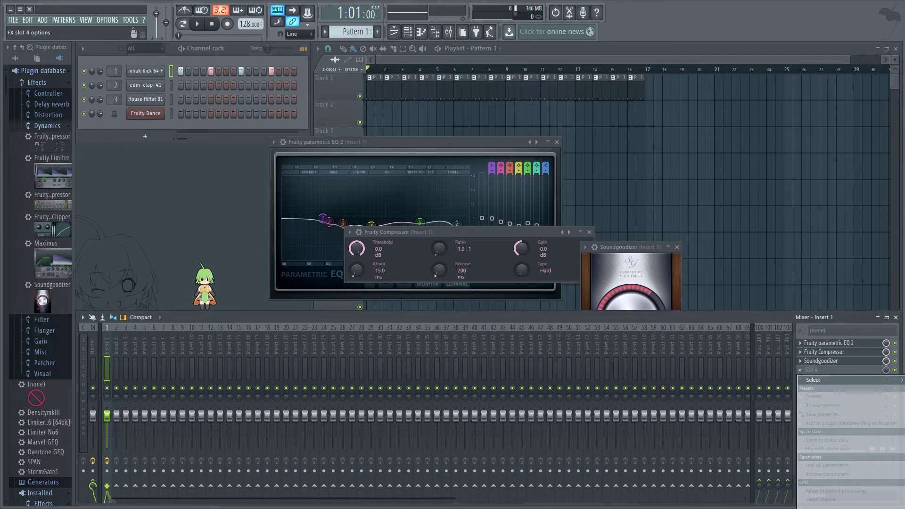
left_click(813, 380)
left_click(800, 378)
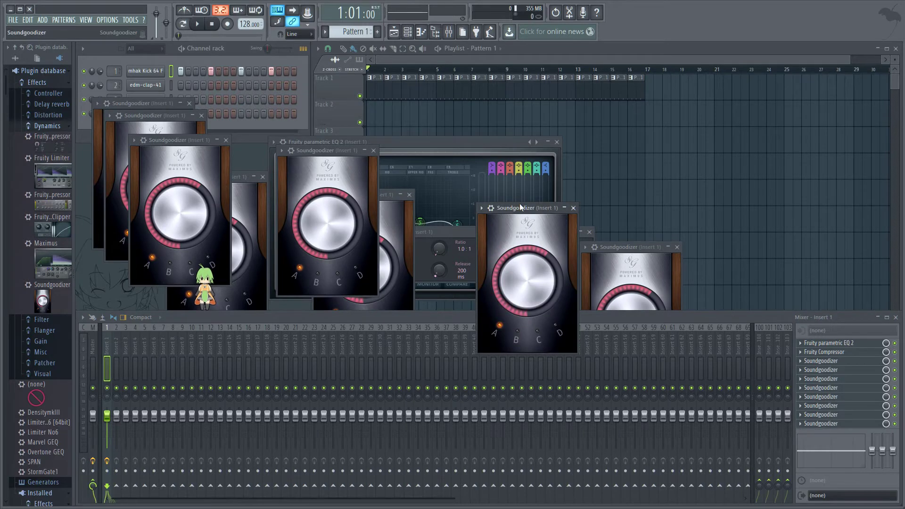
Spread the overlapping Soundgoodizer windows across the workspace so that the individual plugins are accessible.
left_click_drag(520, 207, 660, 123)
left_click_drag(335, 151, 561, 113)
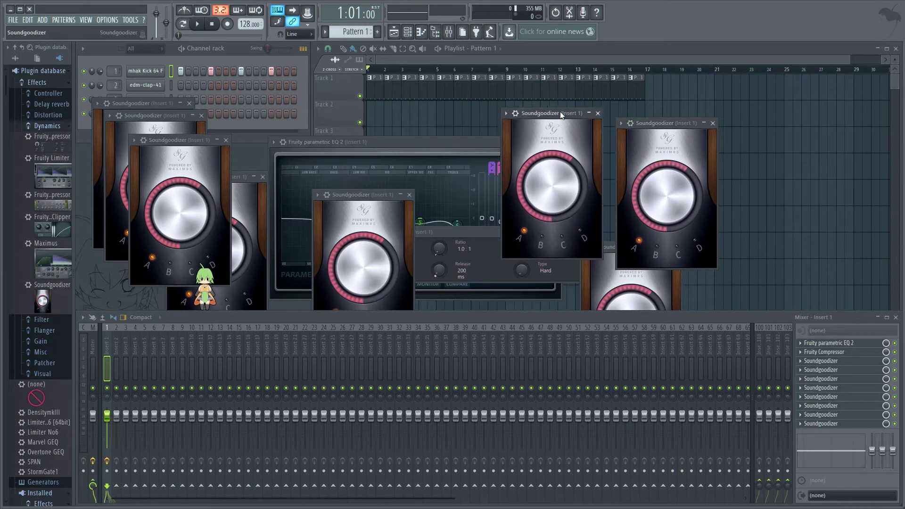
left_click(605, 263)
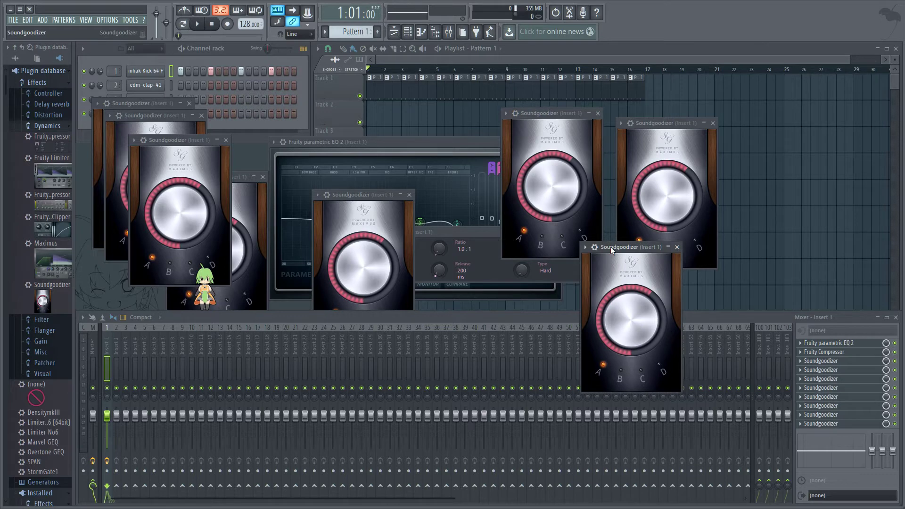
left_click_drag(610, 247, 680, 199)
left_click_drag(392, 193, 566, 200)
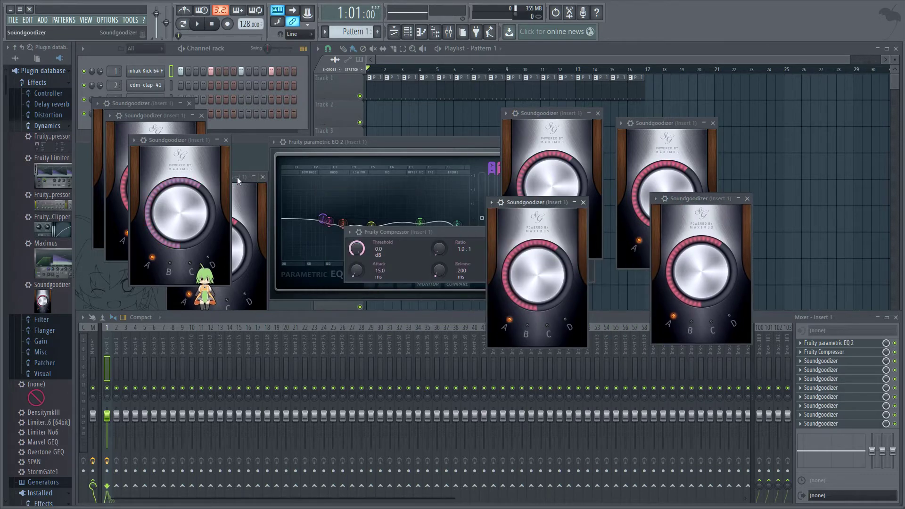
left_click_drag(237, 177, 394, 239)
left_click_drag(177, 140, 341, 290)
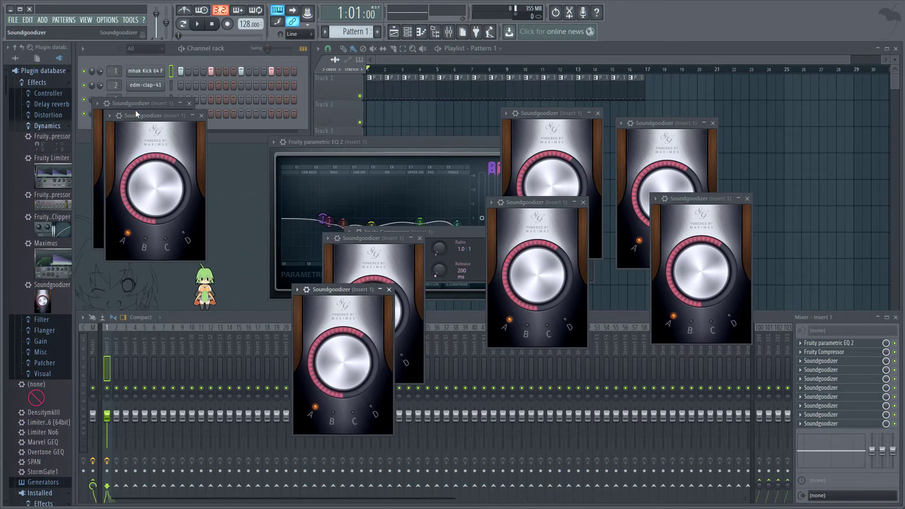
left_click_drag(136, 113, 383, 88)
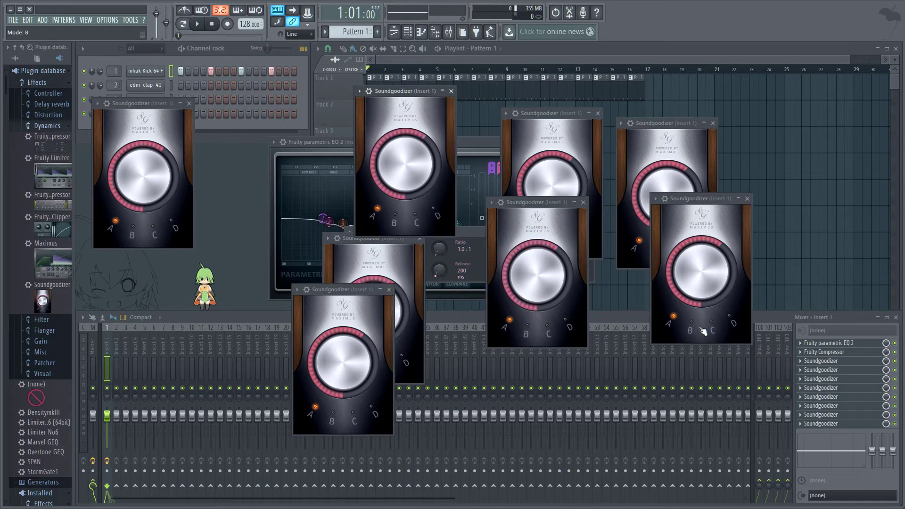
Vary the modes of five Soundgoodizer instances, setting two to C, two to D and one to B.
left_click(720, 324)
left_click(568, 323)
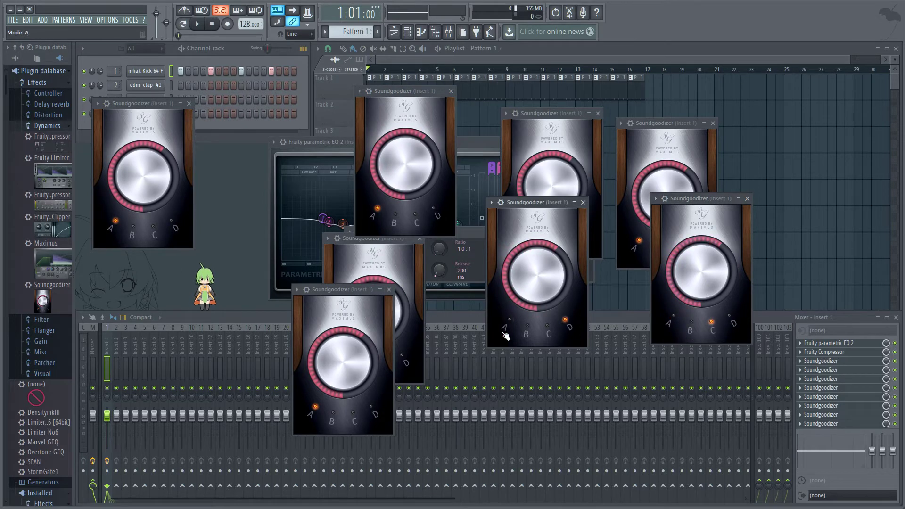
left_click(374, 412)
left_click(414, 217)
left_click(133, 227)
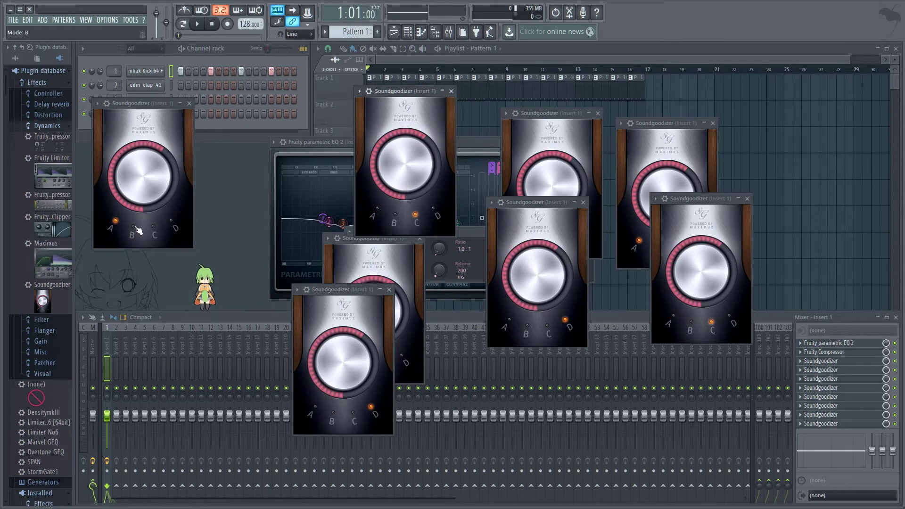
left_click_drag(537, 278, 531, 306)
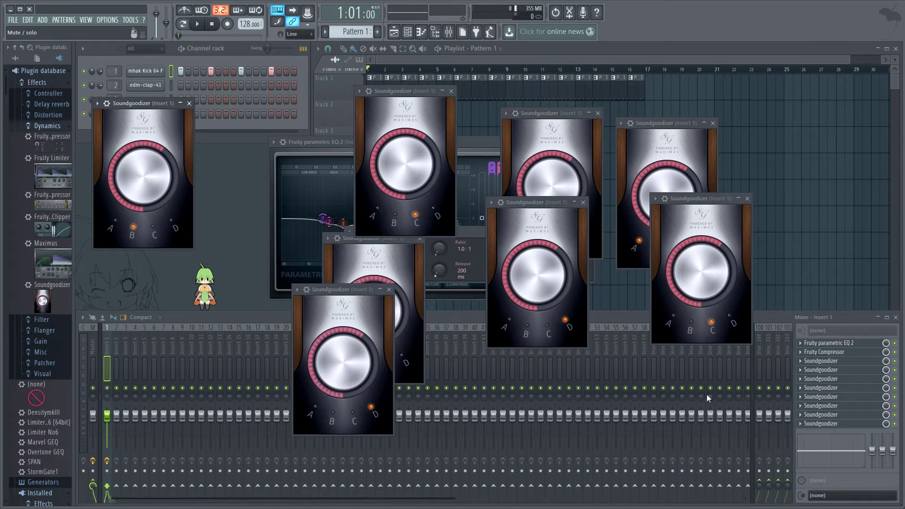
Remove the Soundgoodizer plugins from slots 10, 9, 8 and 7 of Insert 1.
left_click(802, 423)
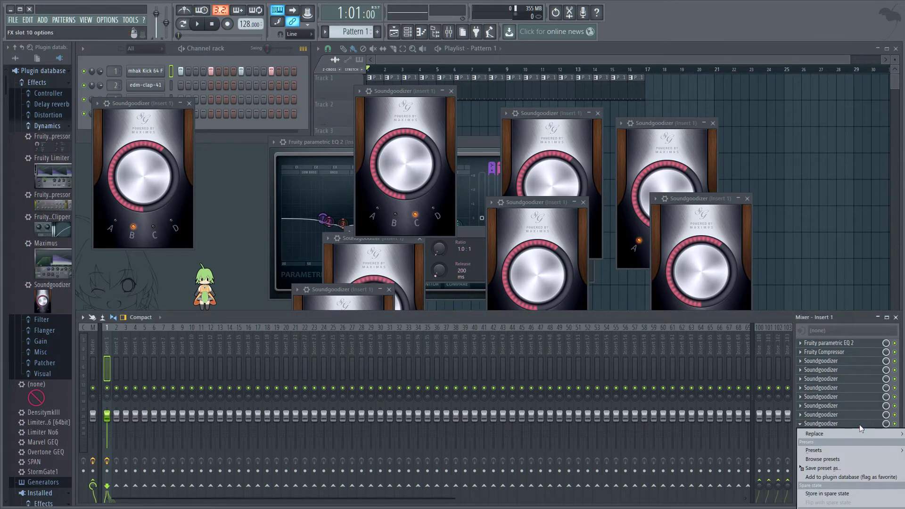
left_click(759, 434)
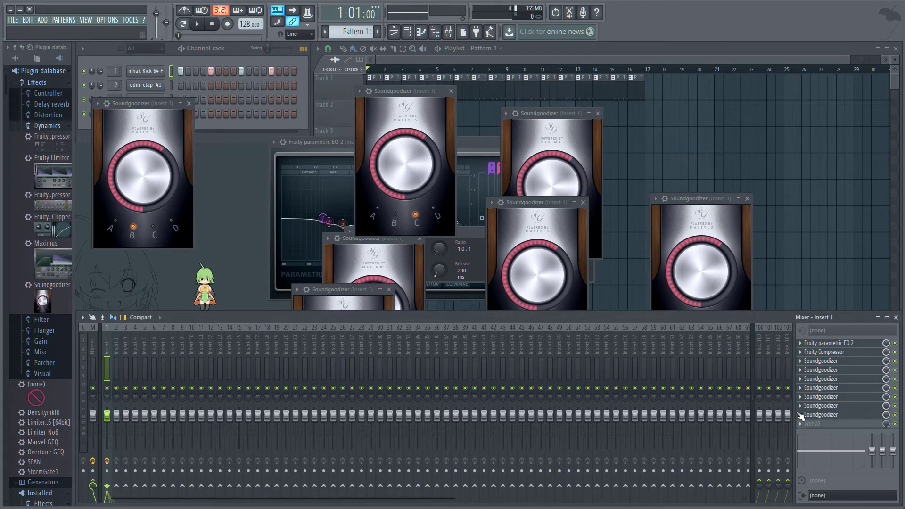
left_click(801, 415)
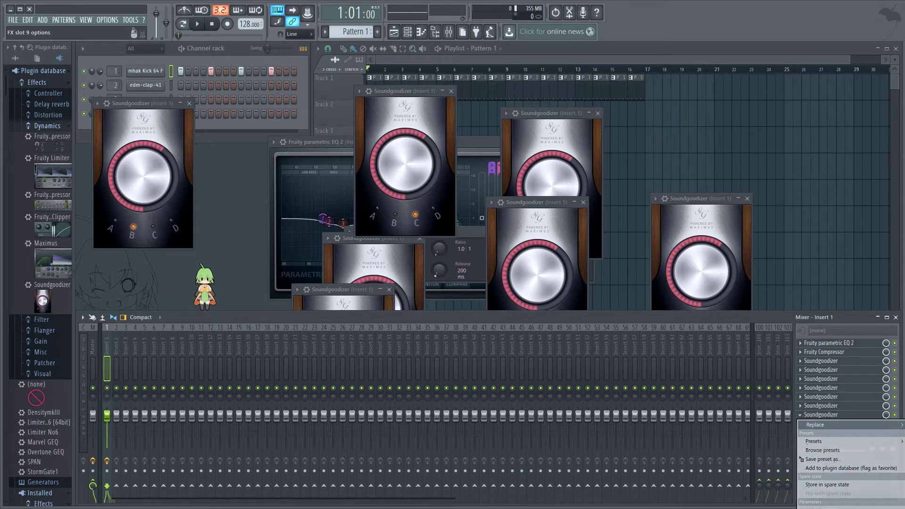
left_click(759, 434)
left_click(801, 405)
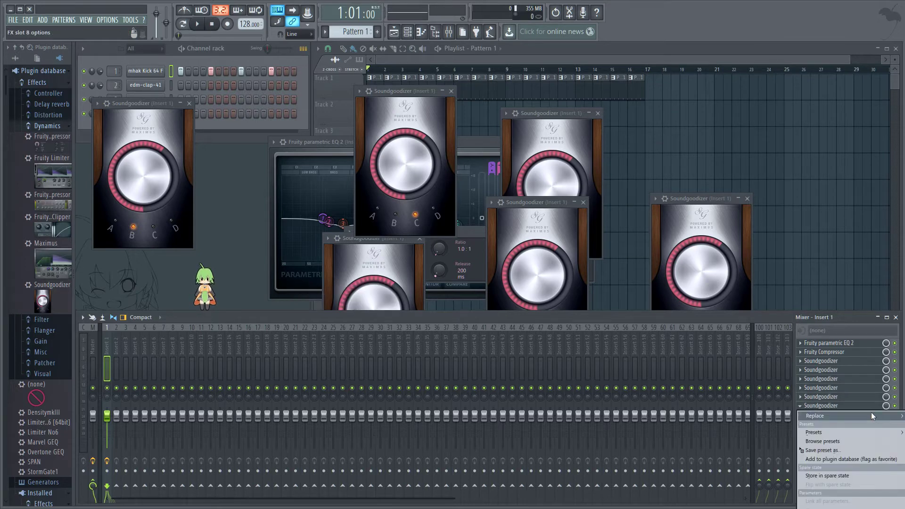
left_click(759, 424)
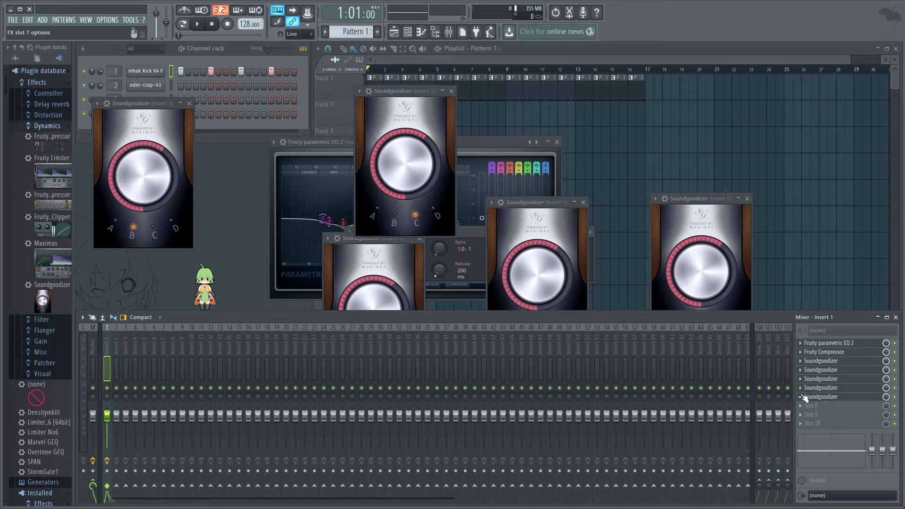
left_click(801, 397)
left_click(759, 415)
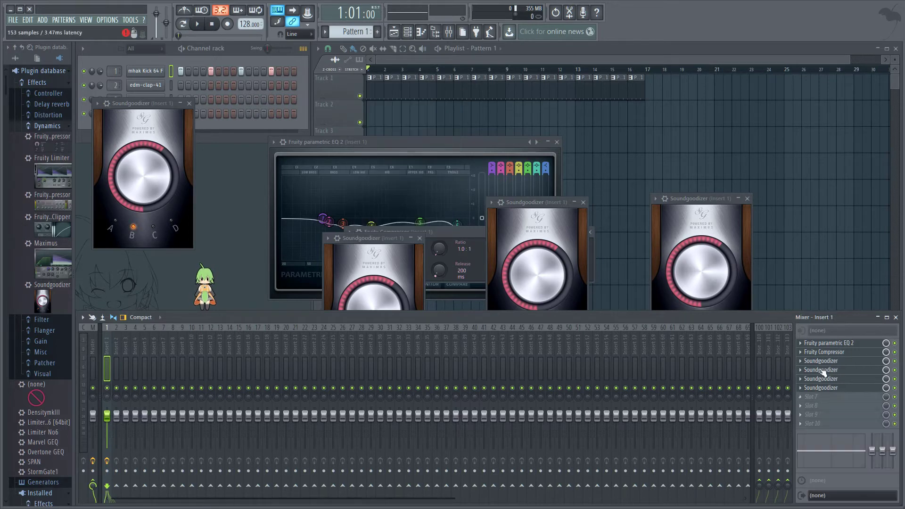
Remove the Soundgoodizer plugins from slots 6, 5, 4 and 3 of Insert 1.
left_click(801, 388)
mouse_move(881, 398)
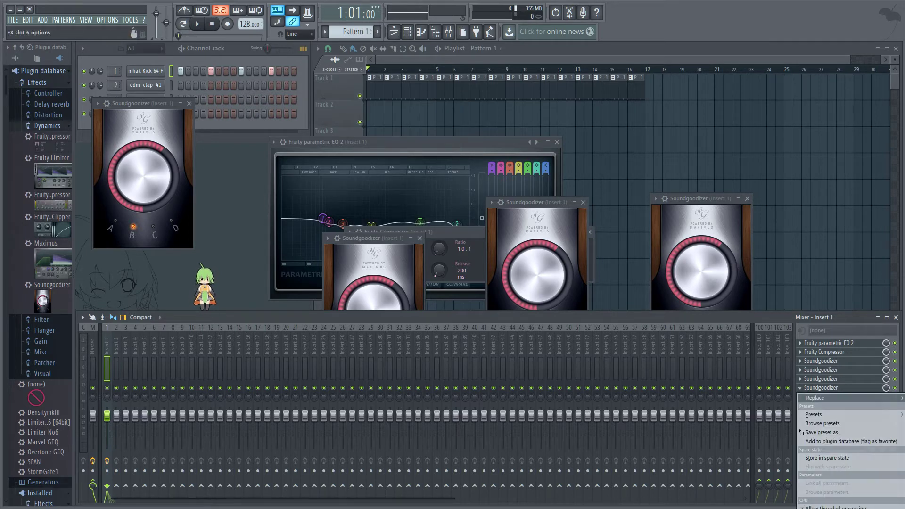
left_click(759, 407)
left_click(801, 379)
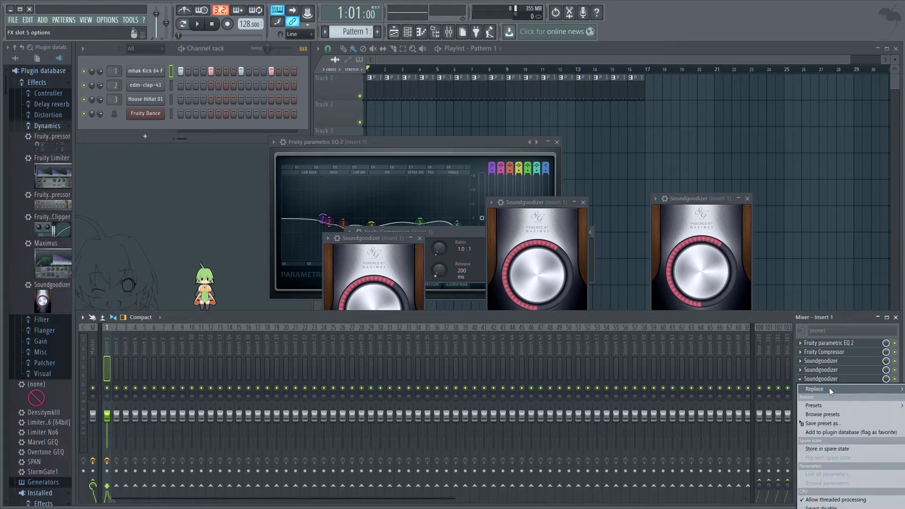
left_click(898, 406)
left_click(801, 370)
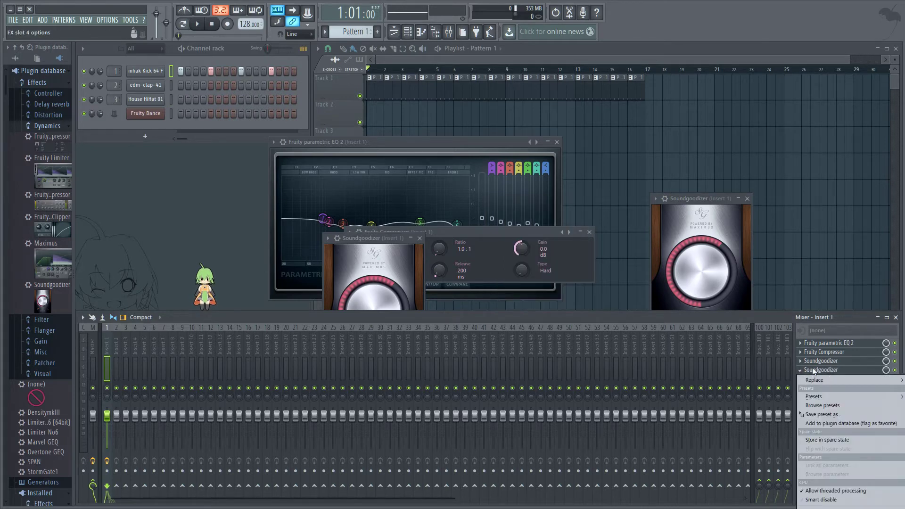
left_click(759, 389)
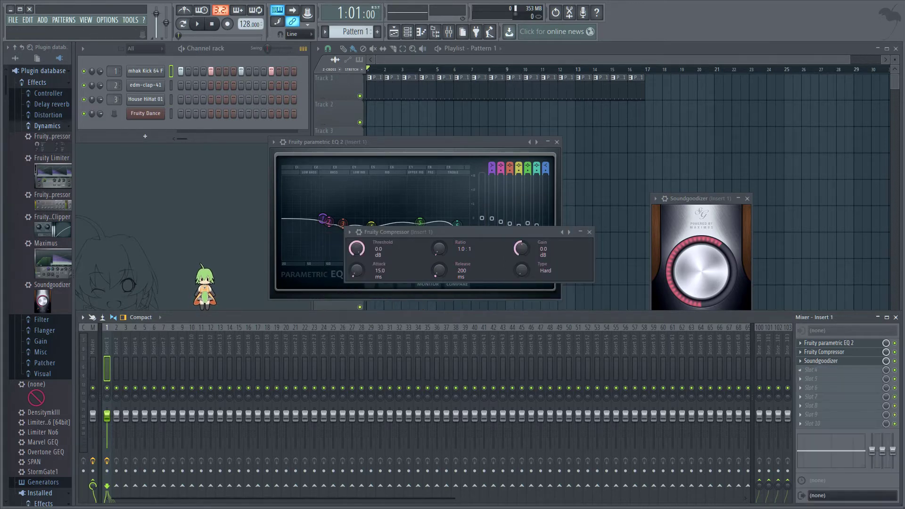
left_click(801, 361)
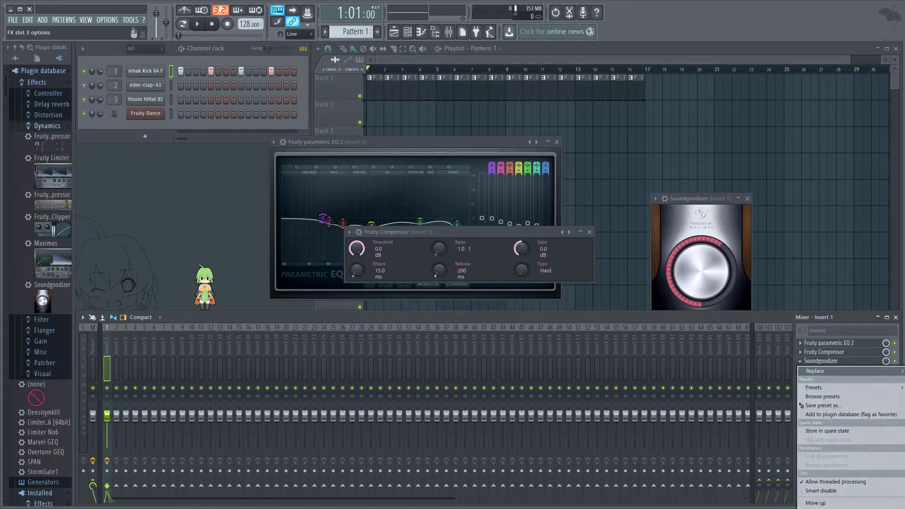
left_click(758, 380)
Clear Fruity Compressor from slot 2 and Fruity parametric EQ 2 from slot 1 of Insert 1.
left_click(801, 352)
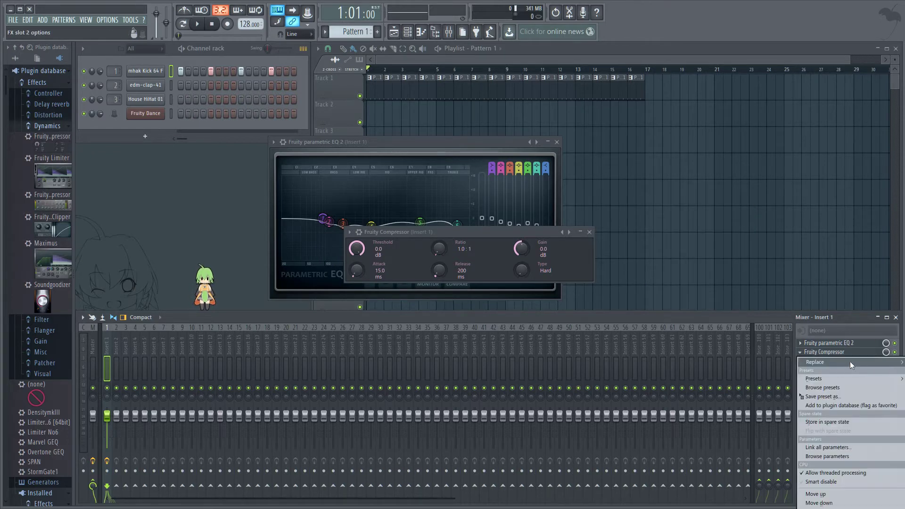
left_click(759, 370)
left_click(801, 343)
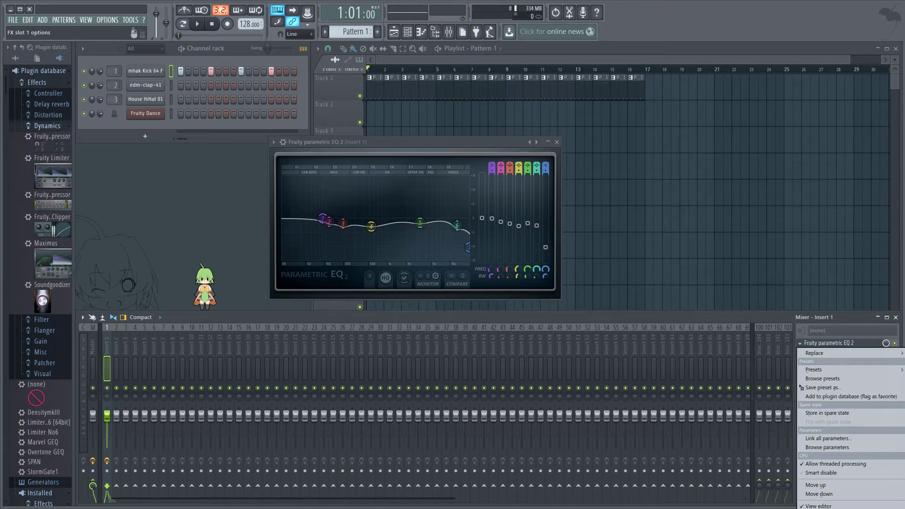
left_click(759, 362)
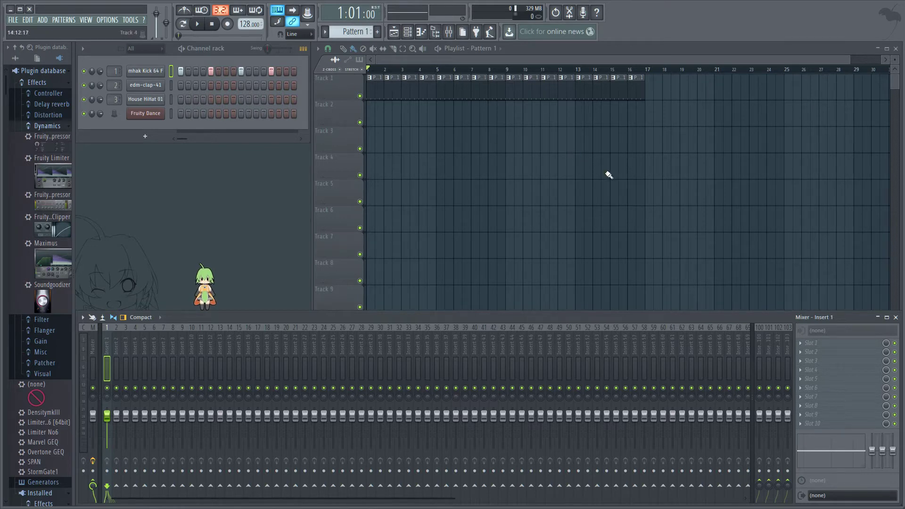
Add Fruity parametric EQ 2 to the empty slot 1 and Fruity Compressor to slot 2 of the kick's mixer track.
left_click(800, 343)
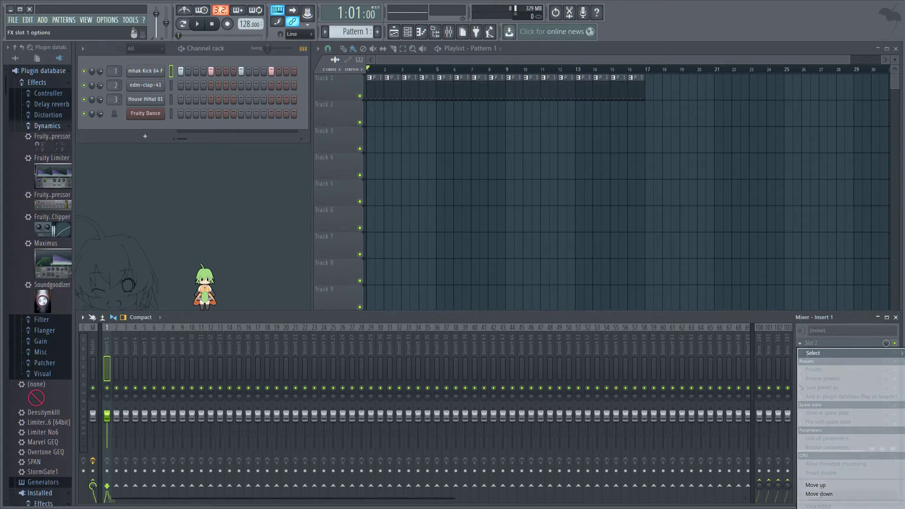
left_click(843, 381)
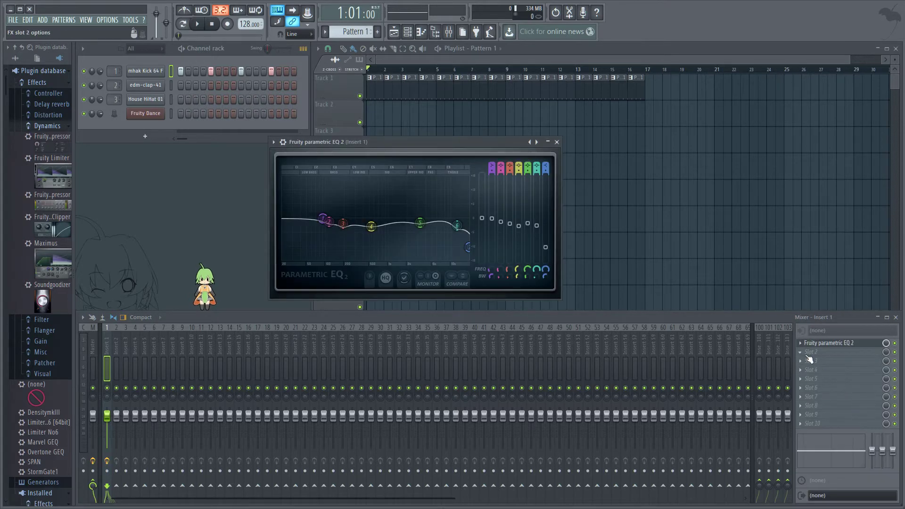
left_click(807, 356)
mouse_move(813, 362)
left_click(834, 390)
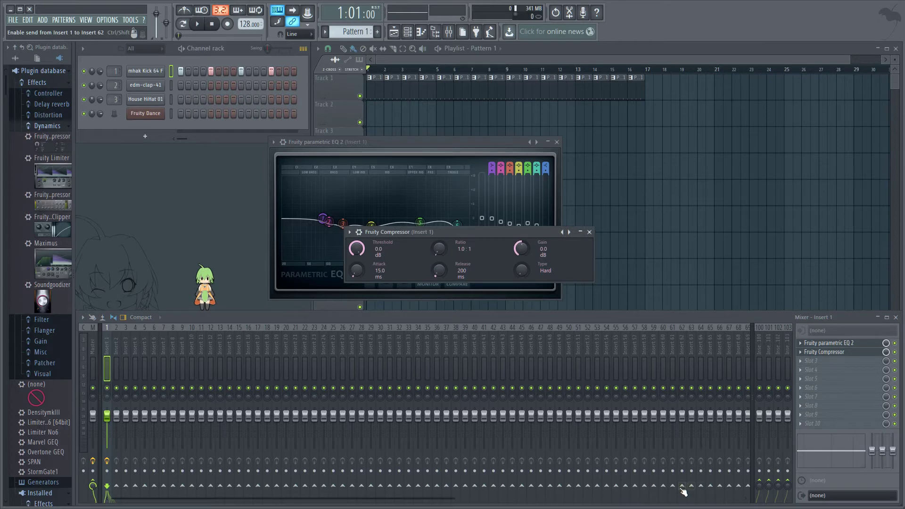
Move the Fruity Compressor window clear of the equalizer and start playback.
left_click_drag(483, 233, 704, 194)
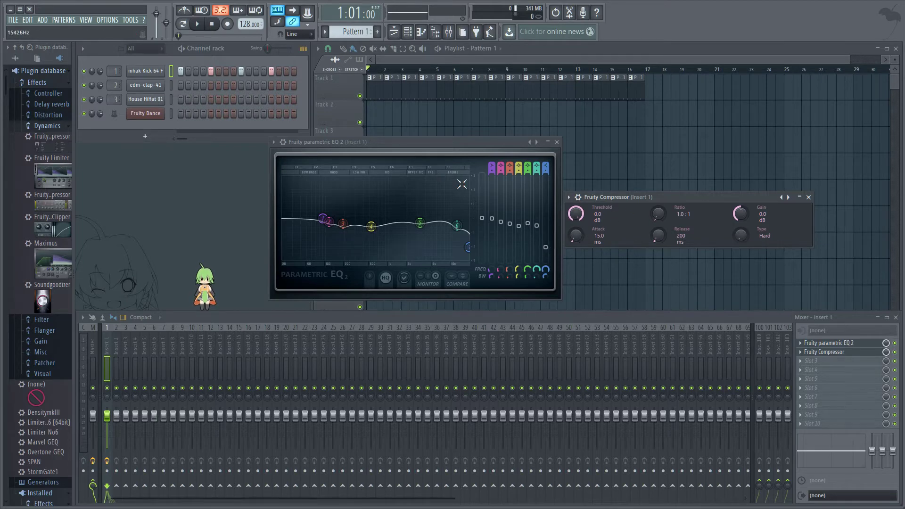
left_click(200, 30)
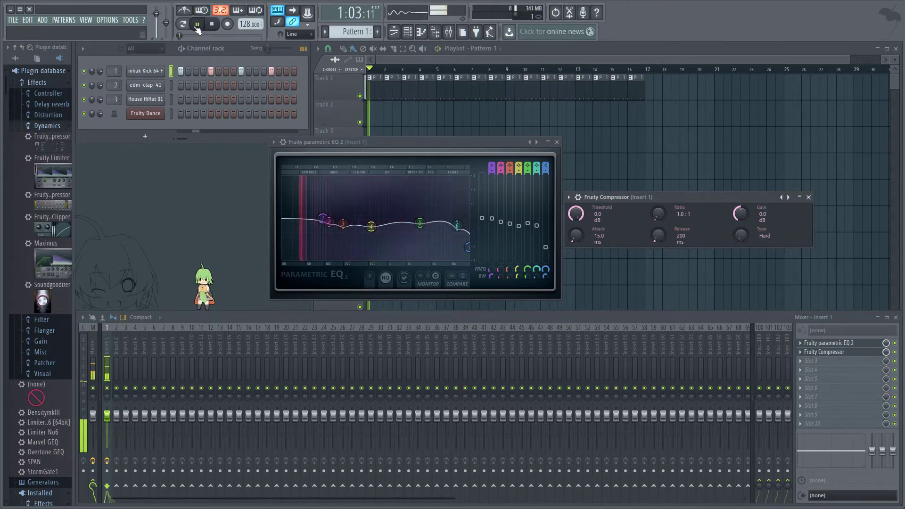
Stop playback, clear Fruity Compressor and Fruity parametric EQ 2 from Insert 1, and audition the kick without effects.
left_click(213, 26)
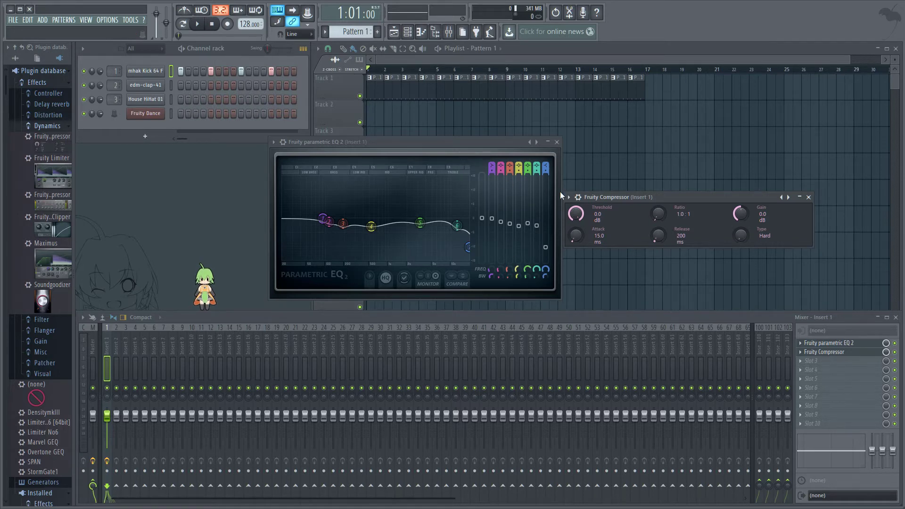
left_click_drag(668, 197, 669, 162)
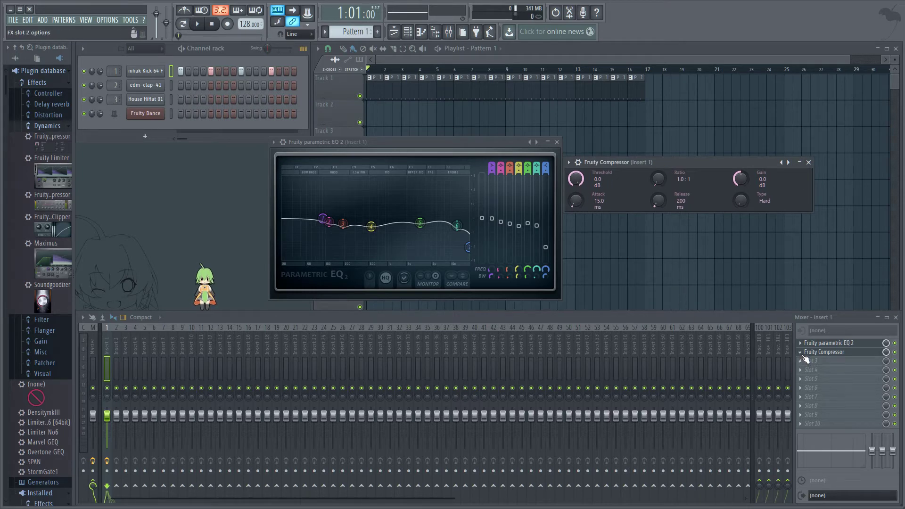
left_click(804, 357)
left_click(877, 495)
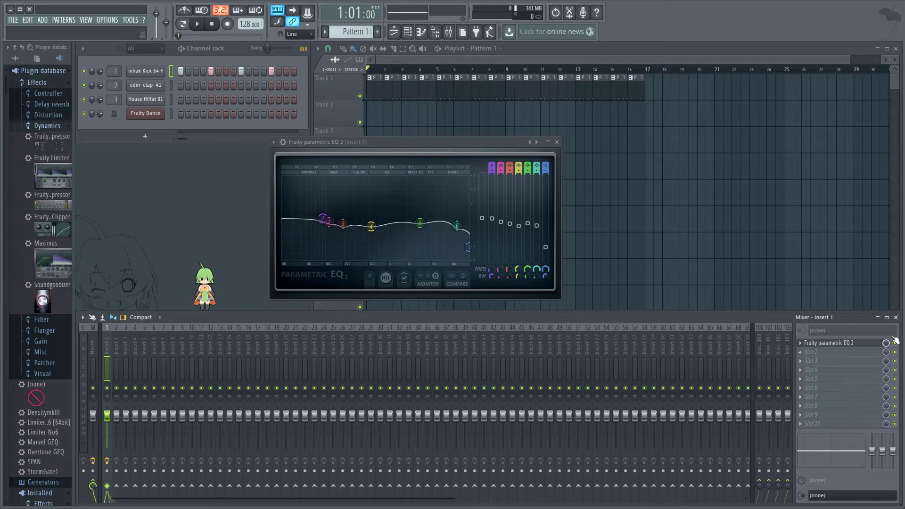
left_click(800, 343)
key("Escape")
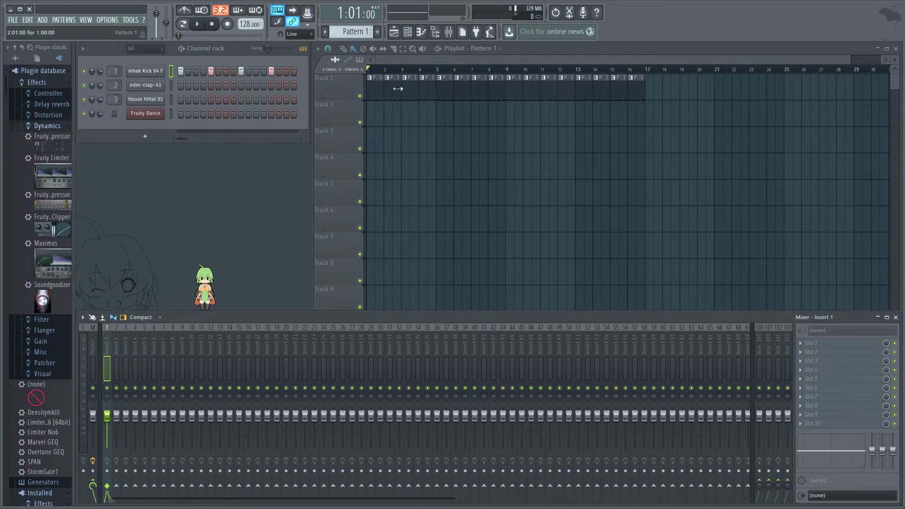
key("space")
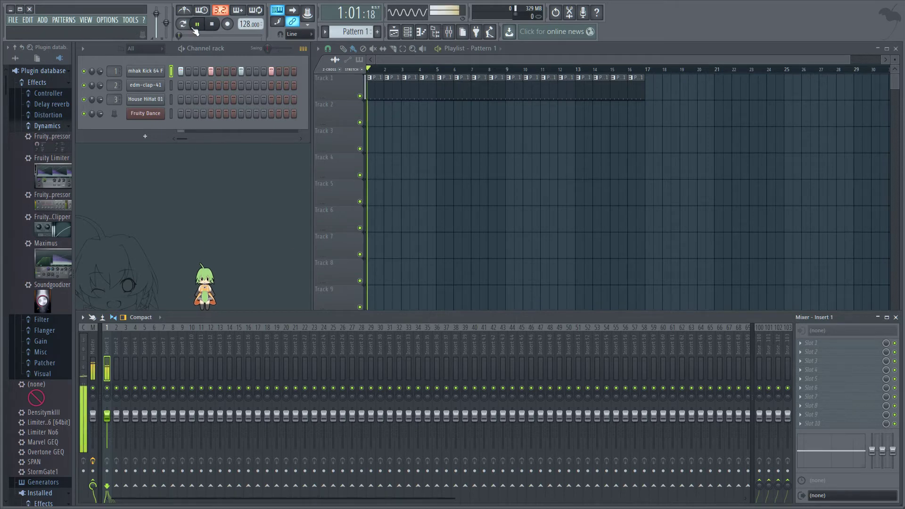
key("space")
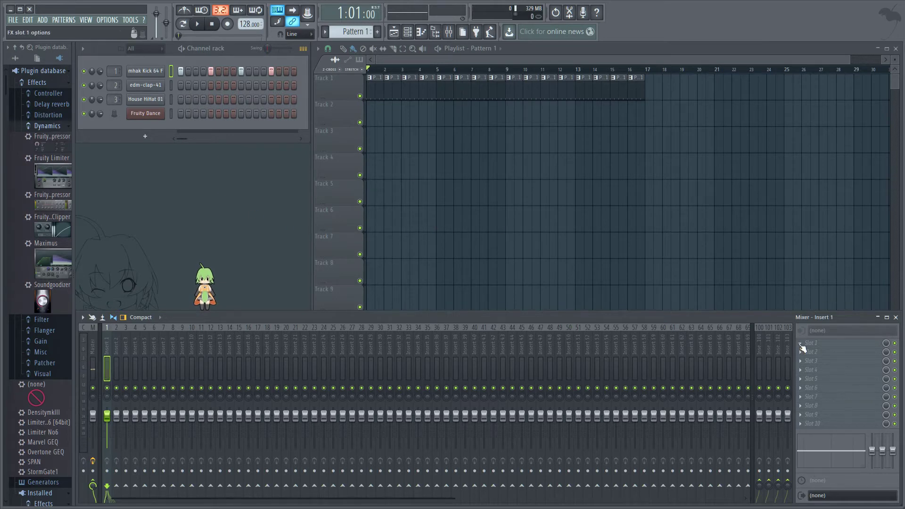
Add Fruity parametric EQ 2 to slot 1 of Insert 1 and load its Default preset.
left_click(800, 344)
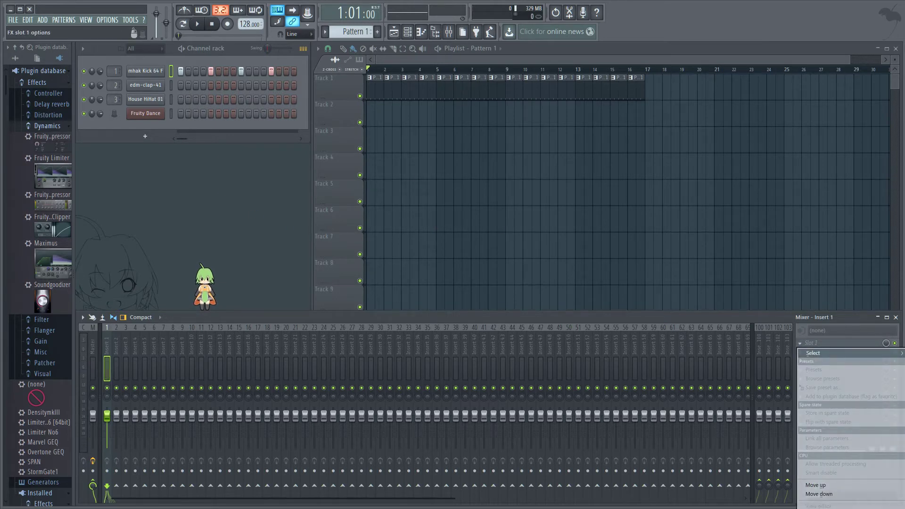
left_click(759, 377)
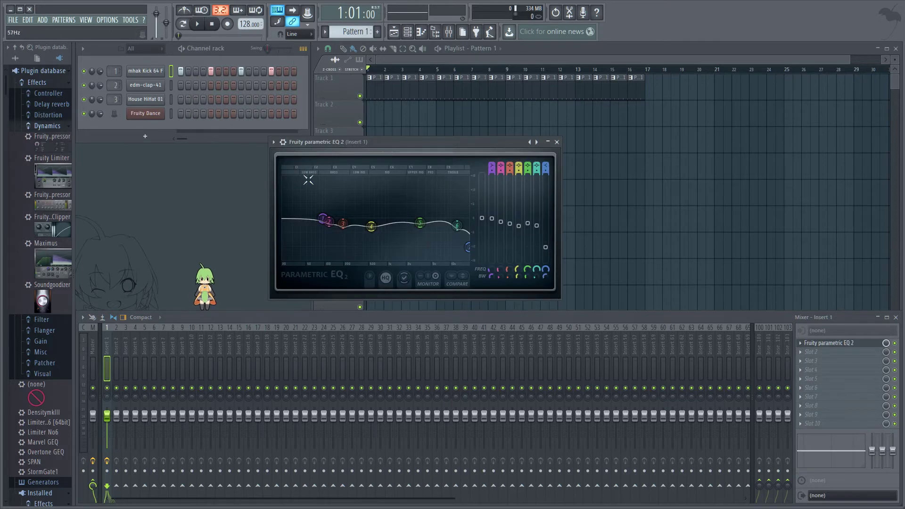
left_click(274, 143)
mouse_move(325, 154)
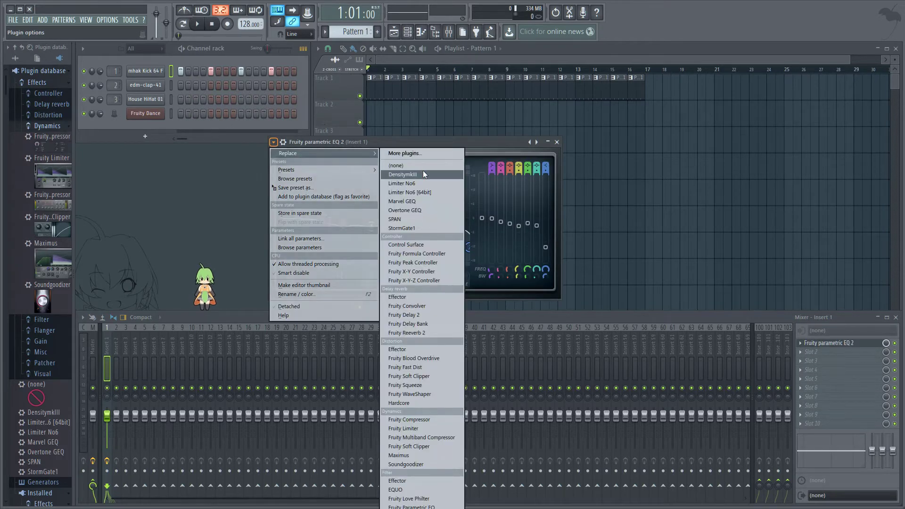
mouse_move(361, 171)
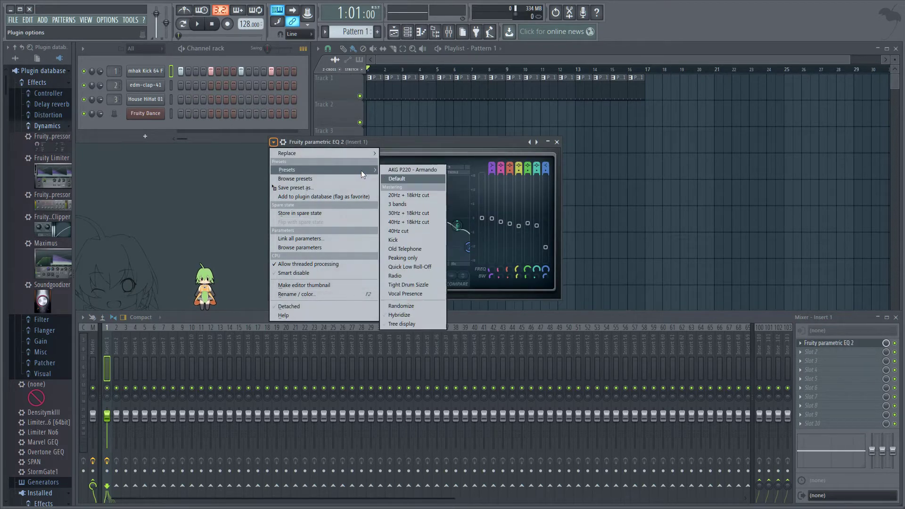
left_click(414, 178)
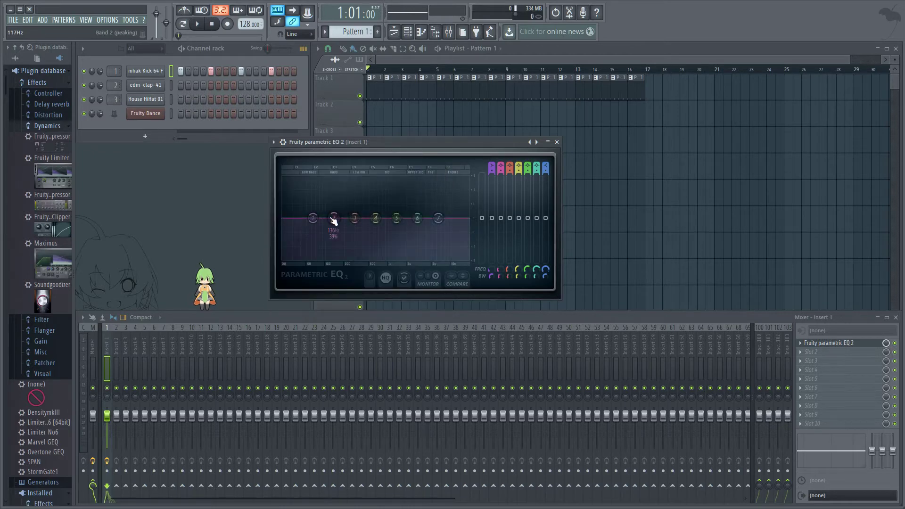
Boost EQ band 2 by about 3.8 dB near 168 Hz and raise band 3 in the low bass while auditioning the kick.
left_click_drag(334, 218, 334, 209)
key("space")
mouse_move(334, 212)
left_mouse_down()
mouse_move(333, 202)
mouse_move(317, 204)
mouse_move(342, 209)
left_mouse_up()
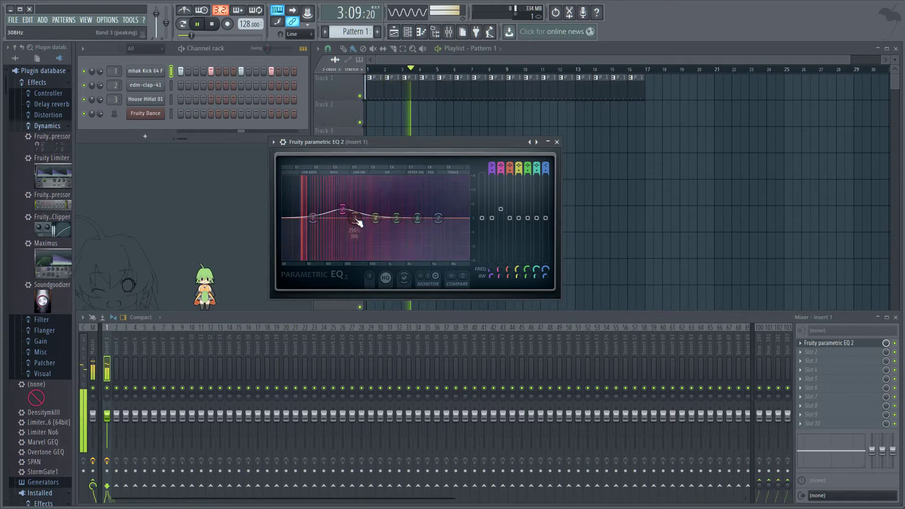
left_click_drag(354, 218, 307, 208)
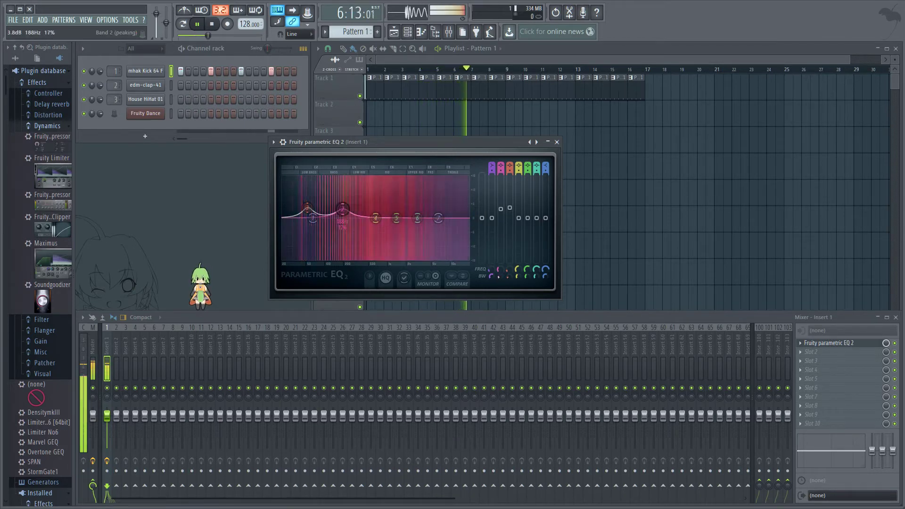
key("space")
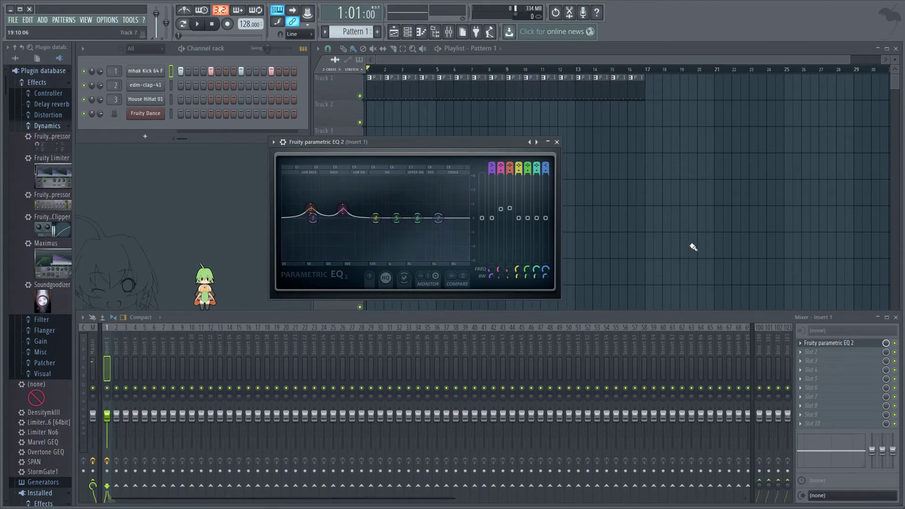
key("space")
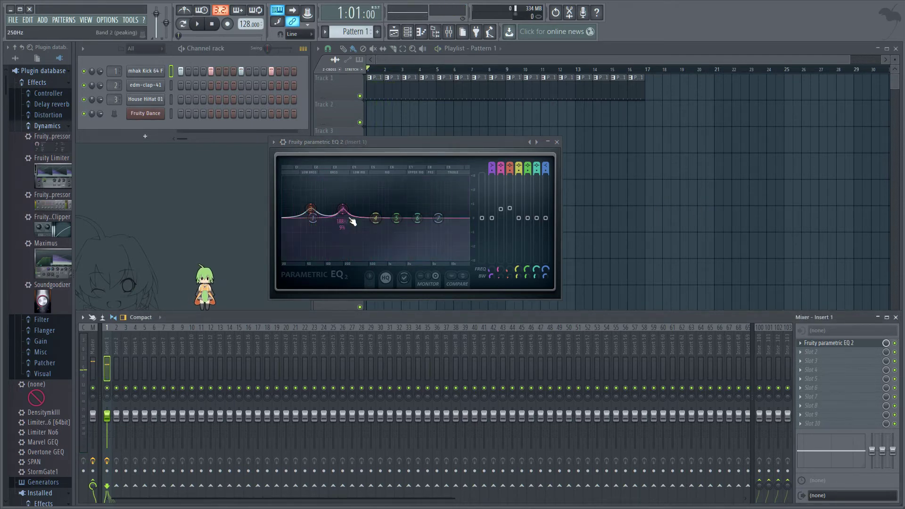
Move the equalizer window aside and program claps on steps 5 and 13 and hi-hats on all 16 steps.
left_click_drag(378, 142, 418, 153)
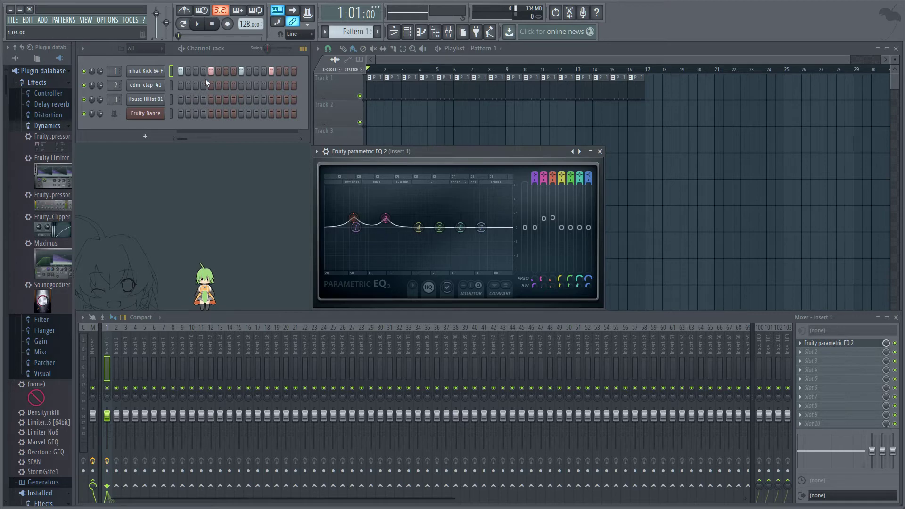
left_click(211, 85)
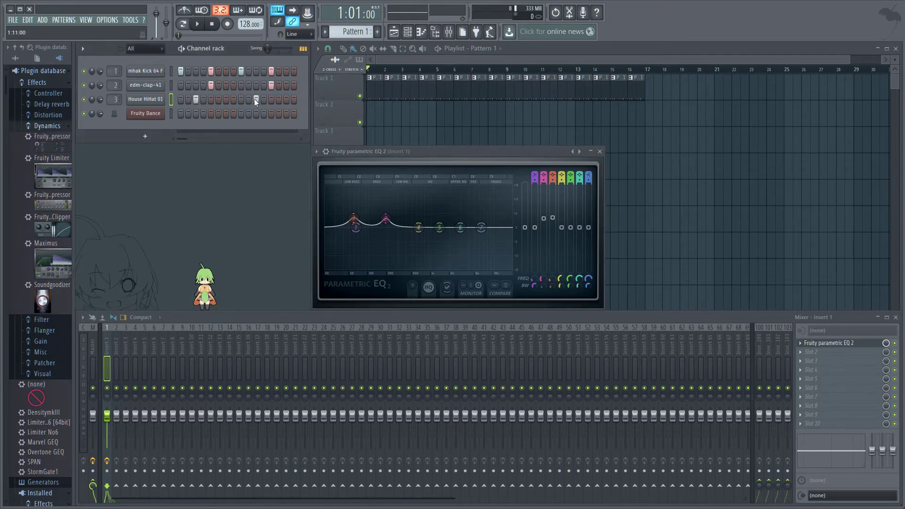
left_click_drag(295, 99, 180, 95)
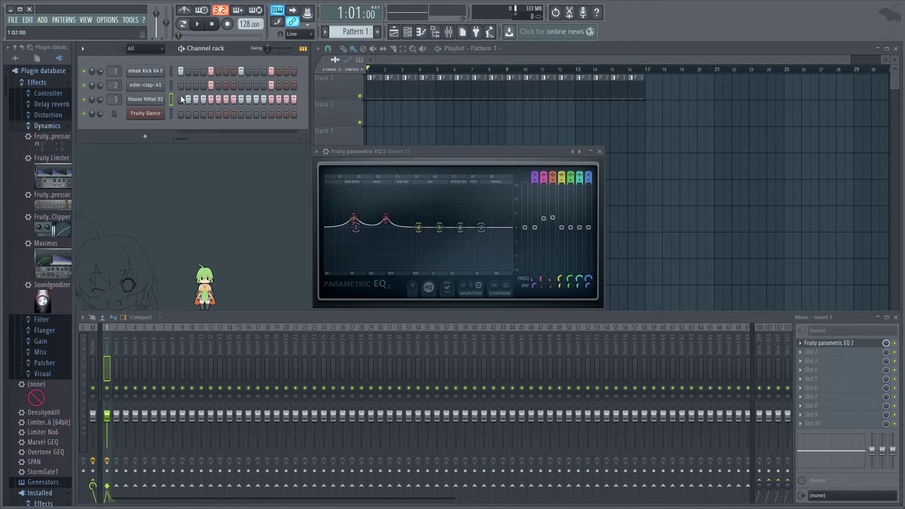
Add some main swing to the pattern and audition the drum beat.
left_click_drag(267, 49, 267, 43)
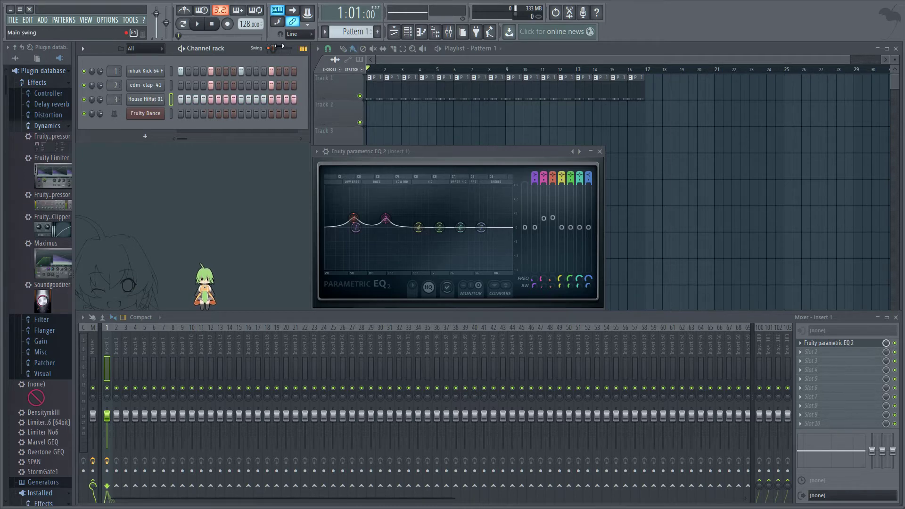
left_click(200, 24)
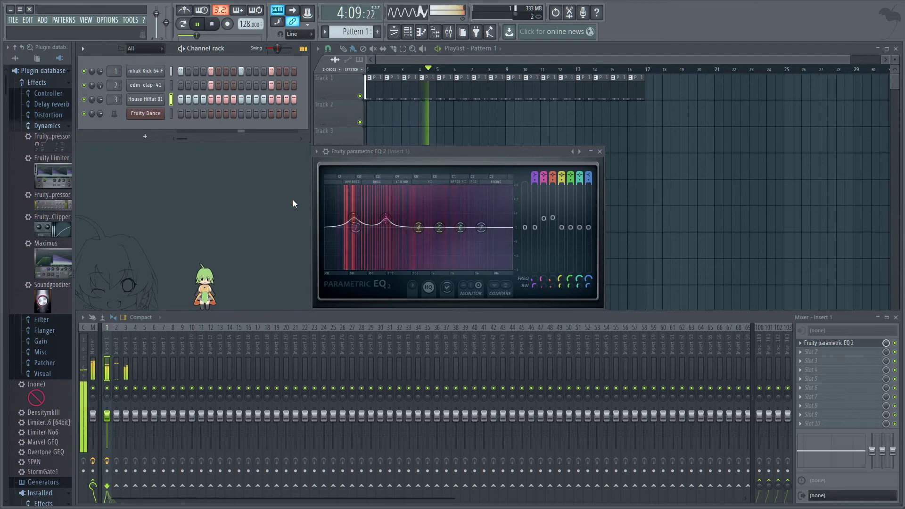
left_click(221, 25)
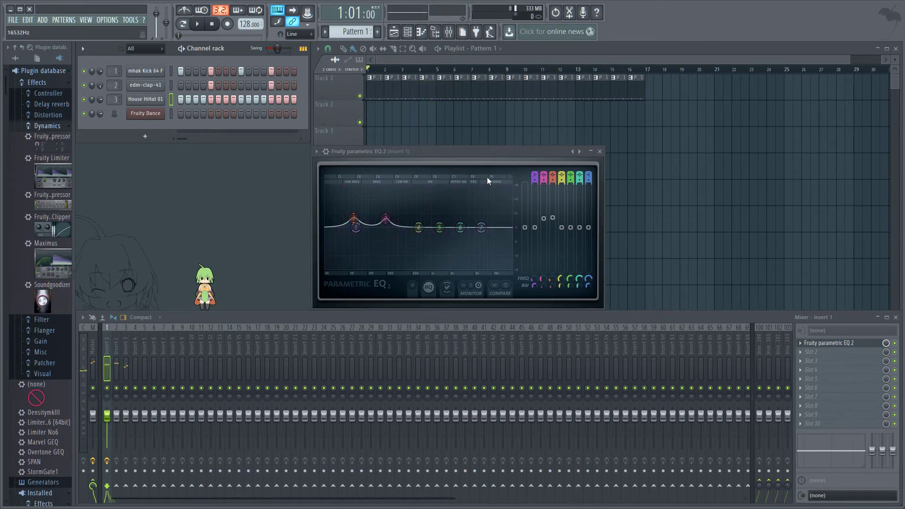
Close the equalizer window and remove Fruity parametric EQ 2 from slot 1 of Insert 1.
left_click(600, 151)
left_click(801, 344)
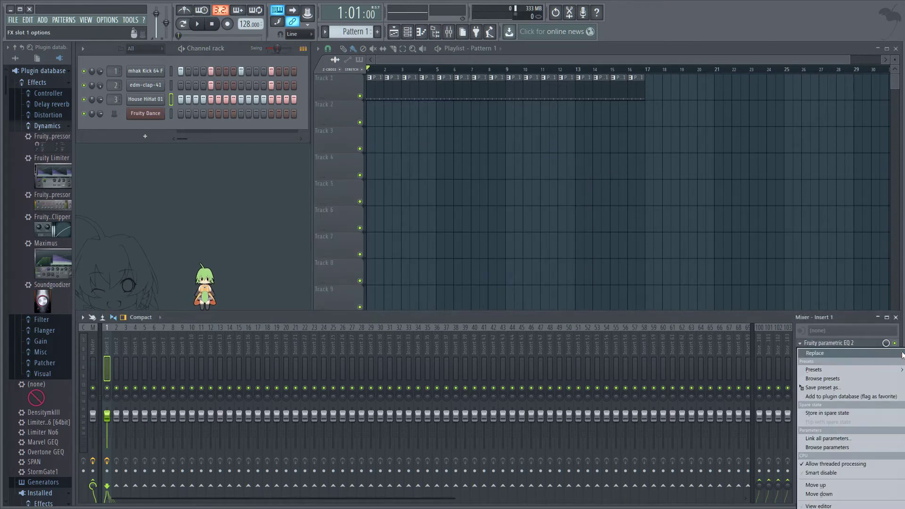
left_click(764, 354)
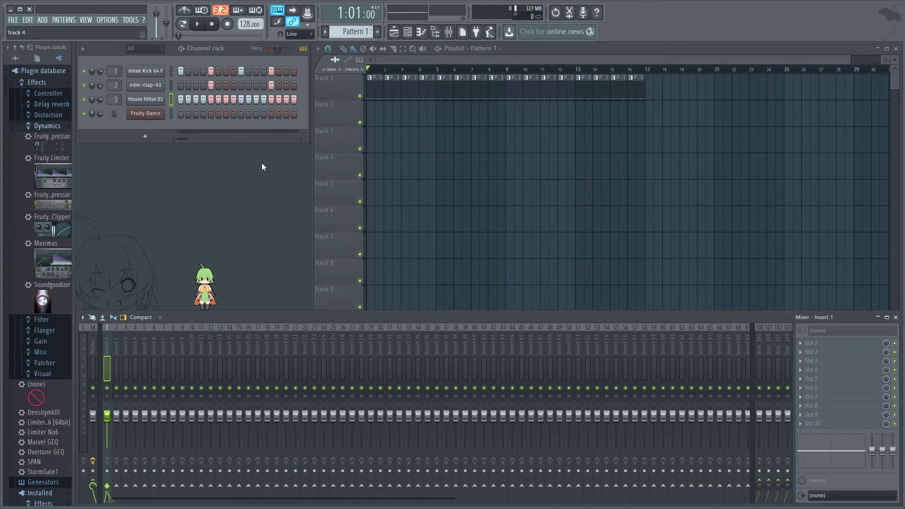
Play the beat, lower the hi-hat's fader on Insert 3, and try a louder clap on Insert 2 before returning its level.
left_click(206, 25)
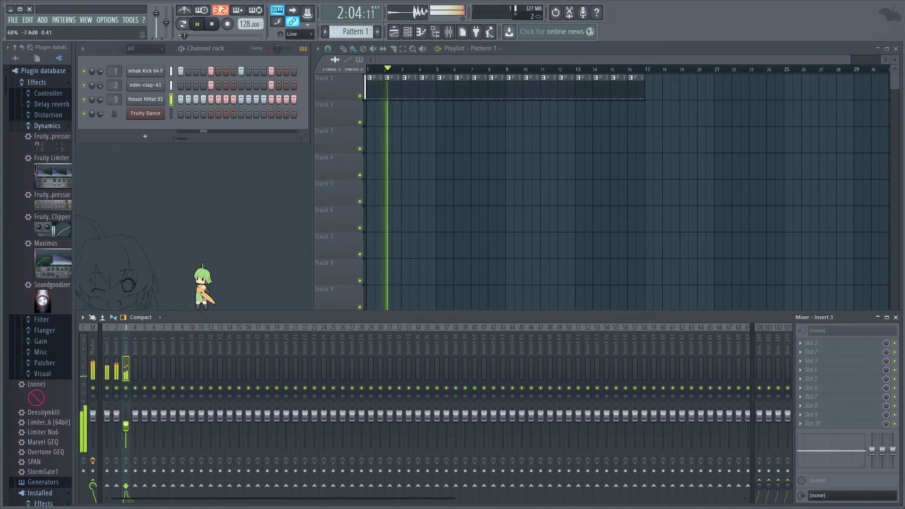
left_click_drag(117, 419, 124, 401)
left_click(126, 422)
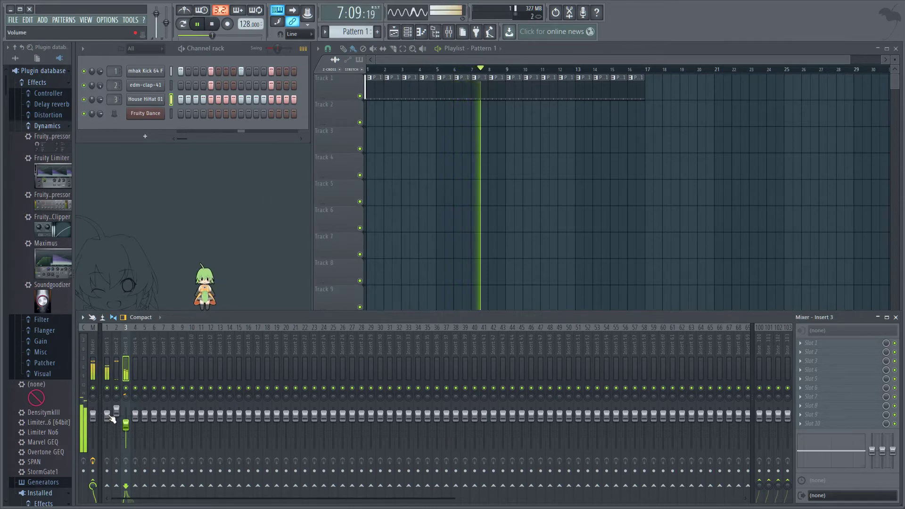
left_click_drag(117, 410, 117, 414)
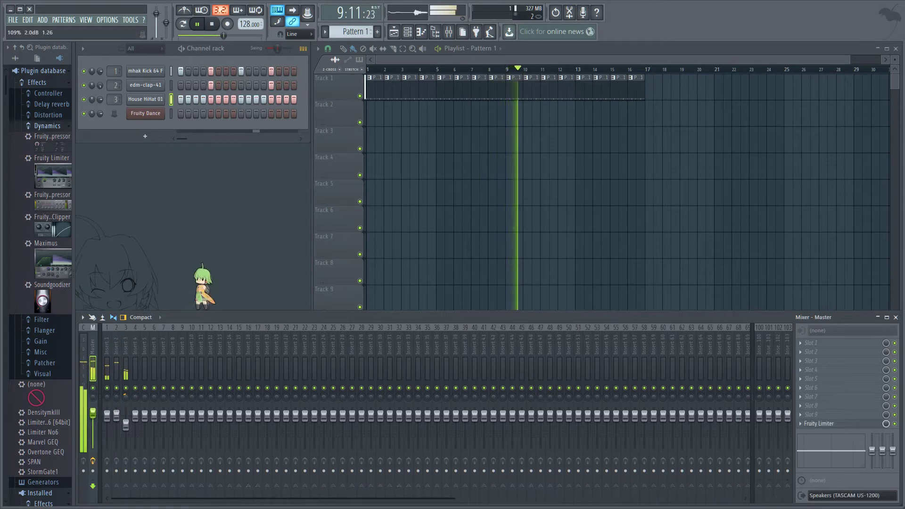
Set the master level to 100%, raise the kick's Insert 1 fader to about 2.5 dB, and stop playback.
left_click(96, 414)
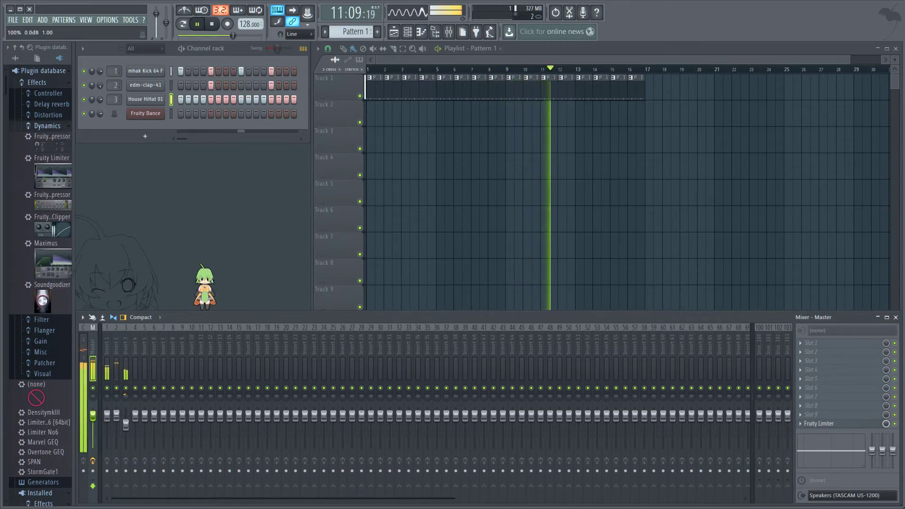
left_click(107, 415)
left_click(116, 415)
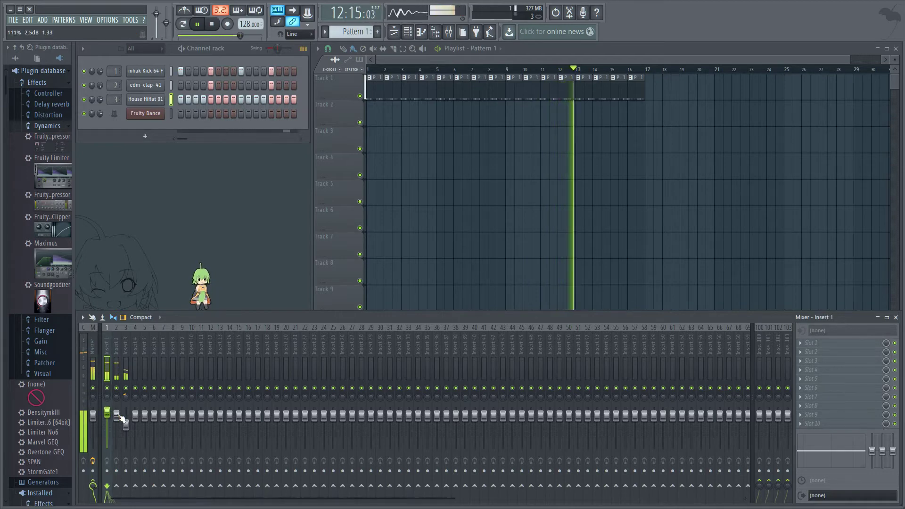
left_click(126, 424)
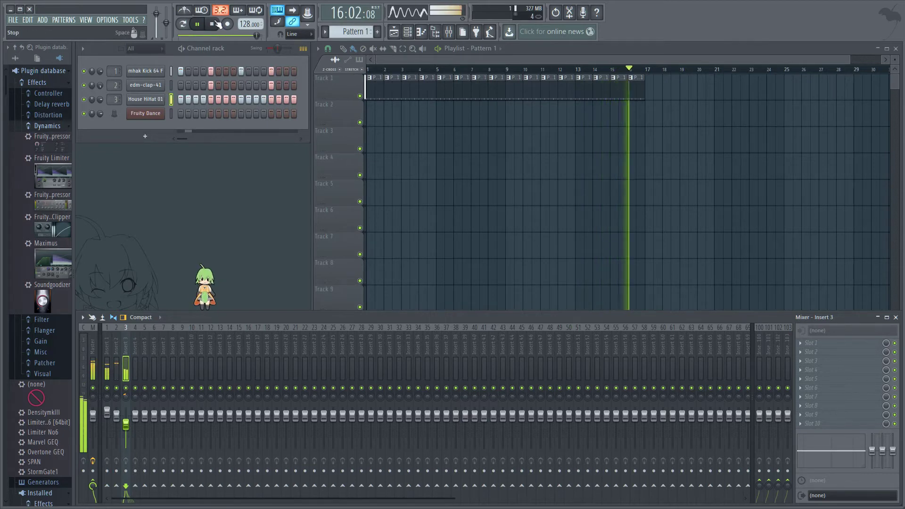
key("space")
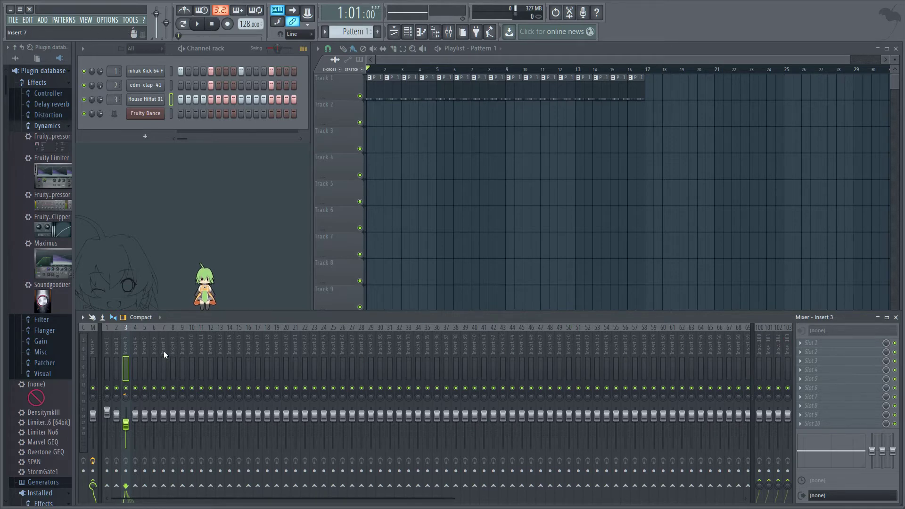
Select Insert 1 and inspect the kick channel's sample settings and waveform.
left_click(107, 363)
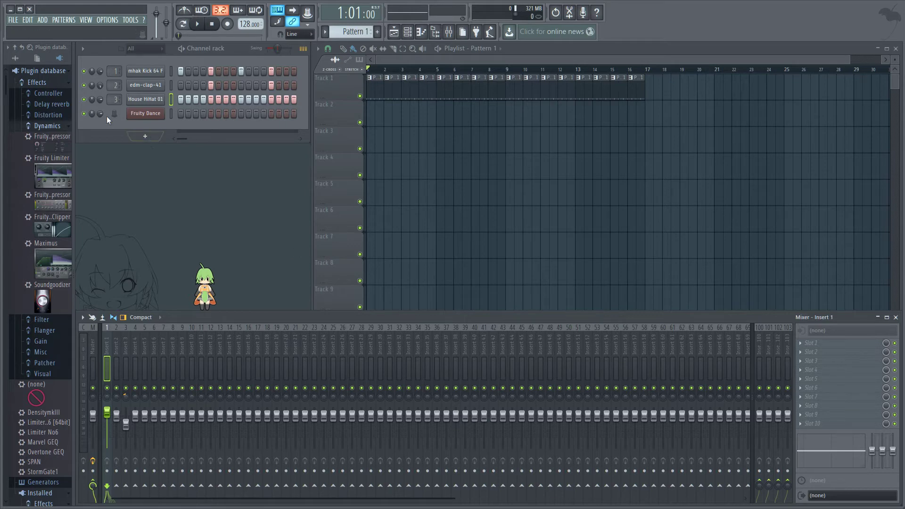
left_click(144, 71)
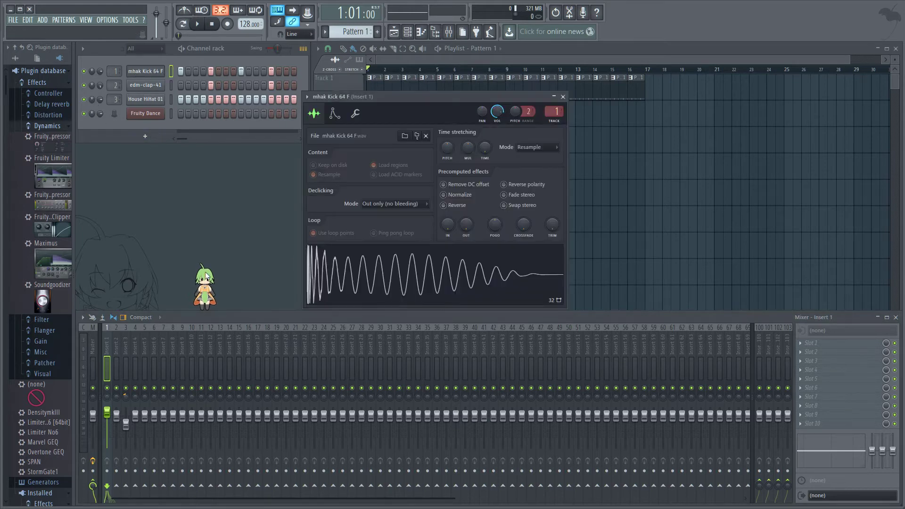
left_click(563, 96)
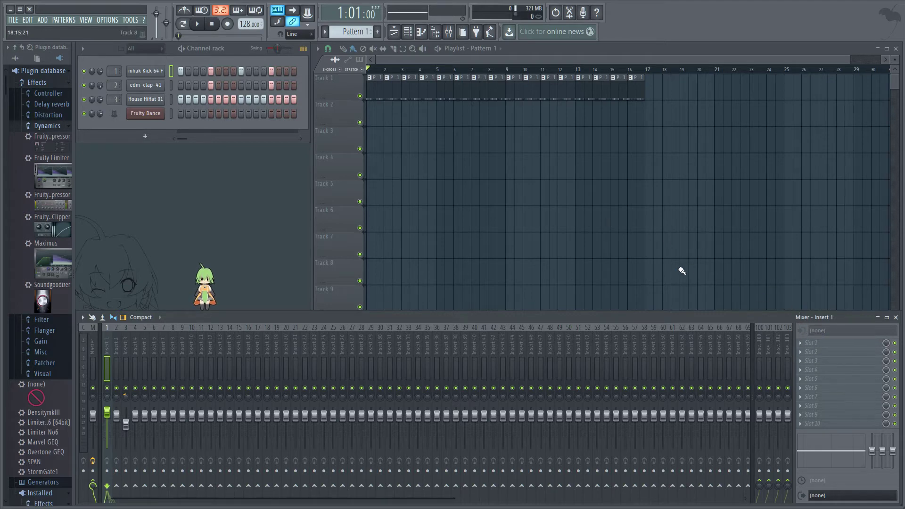
Add a Sytrus channel on mixer track 4 with the melody A4, D5, C5, B4, B4, and close the piano roll.
left_click(144, 137)
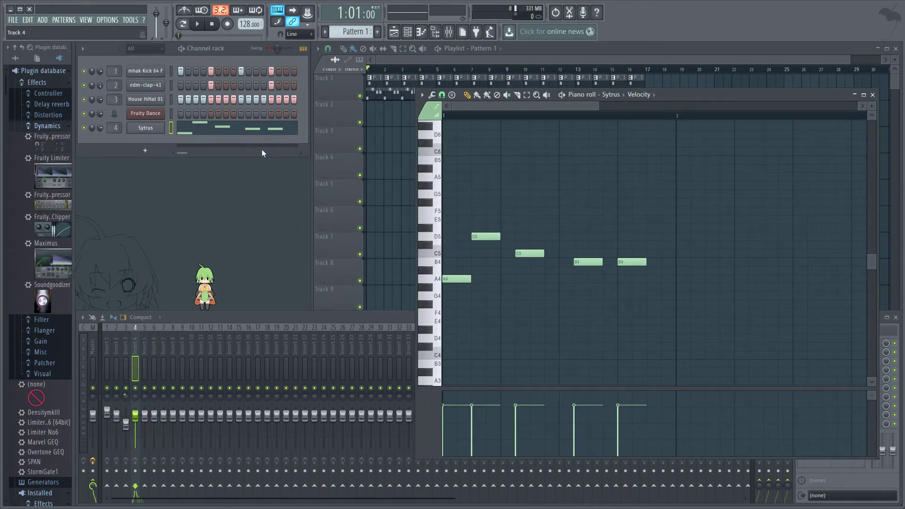
left_click_drag(805, 102, 639, 78)
key("F7")
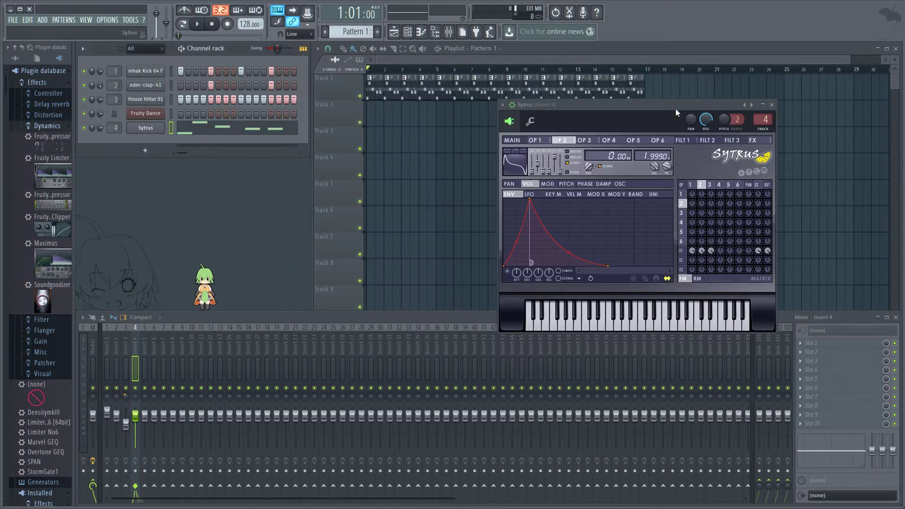
Load the Short PWM 2 preset in Sytrus, play it with the beat, and stop playback.
left_click(508, 105)
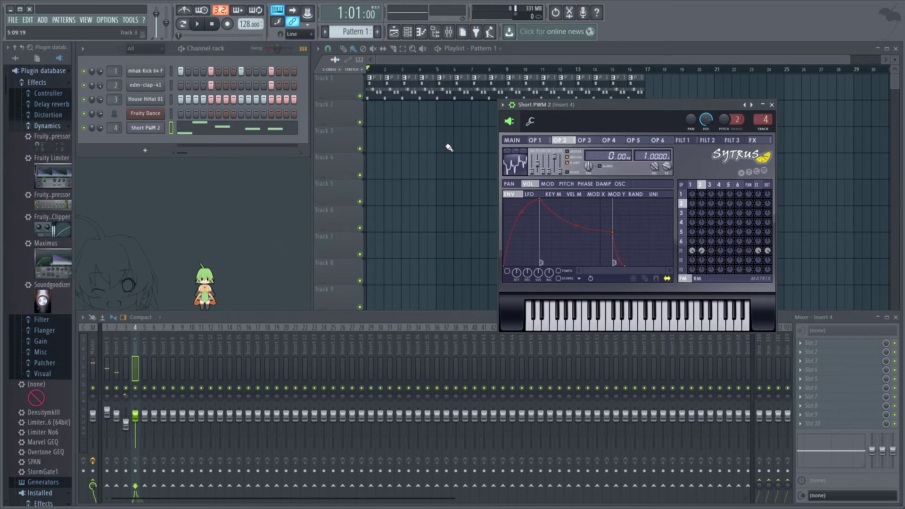
left_click(198, 23)
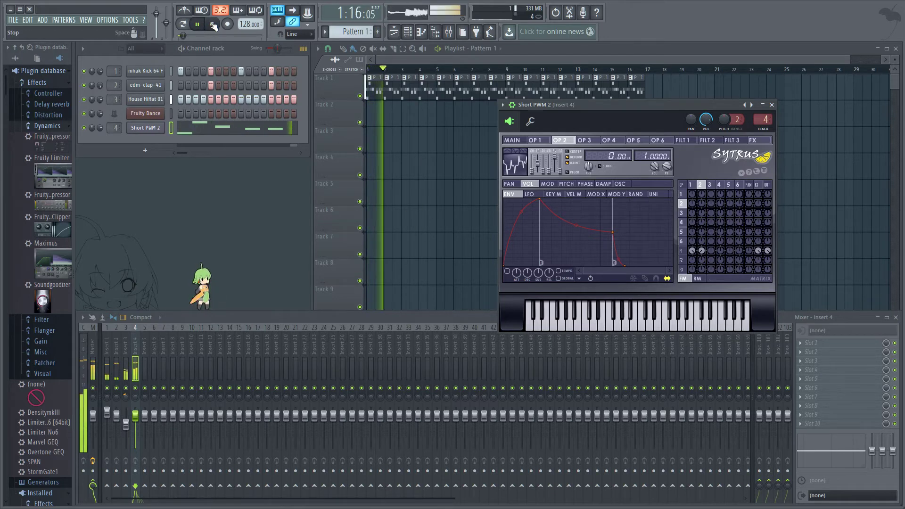
left_click(213, 24)
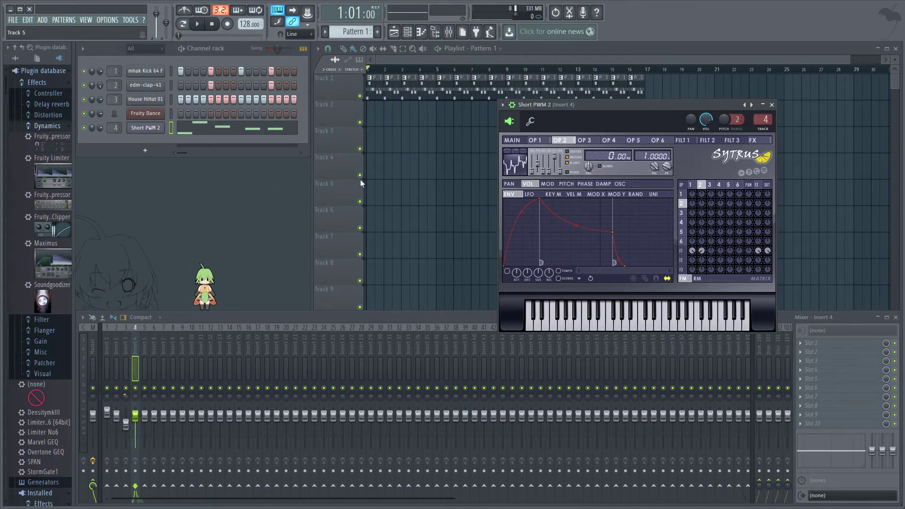
Play the beat, lower the Sytrus melody's fader on Insert 4 to just below the hi-hat's fader, and stop playback.
left_click_drag(590, 103, 407, 75)
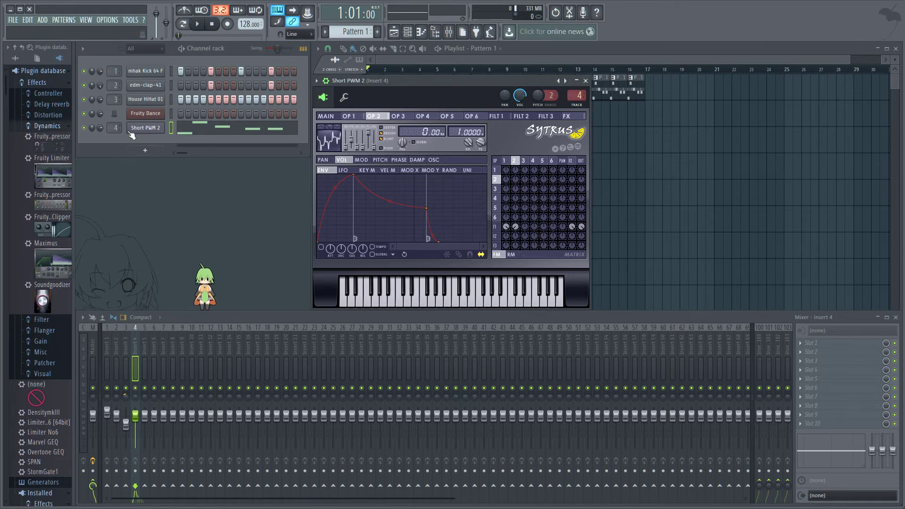
key("space")
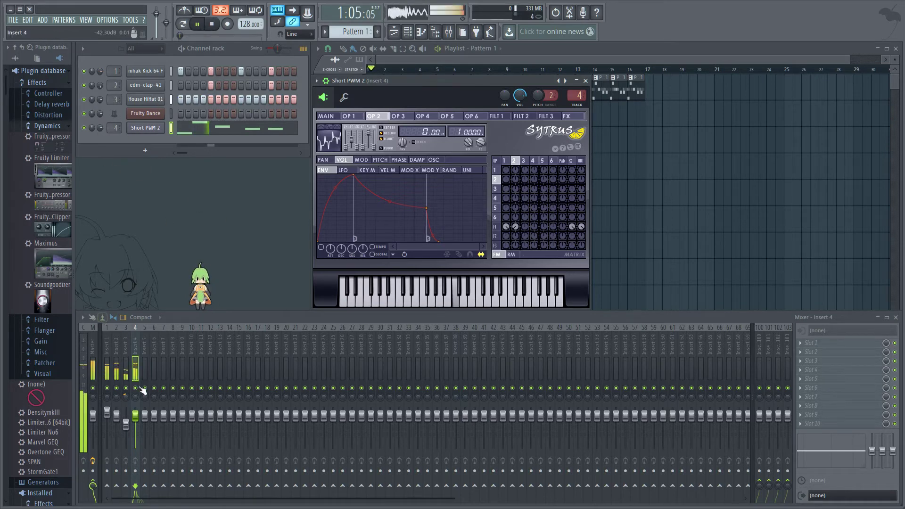
left_click(127, 424)
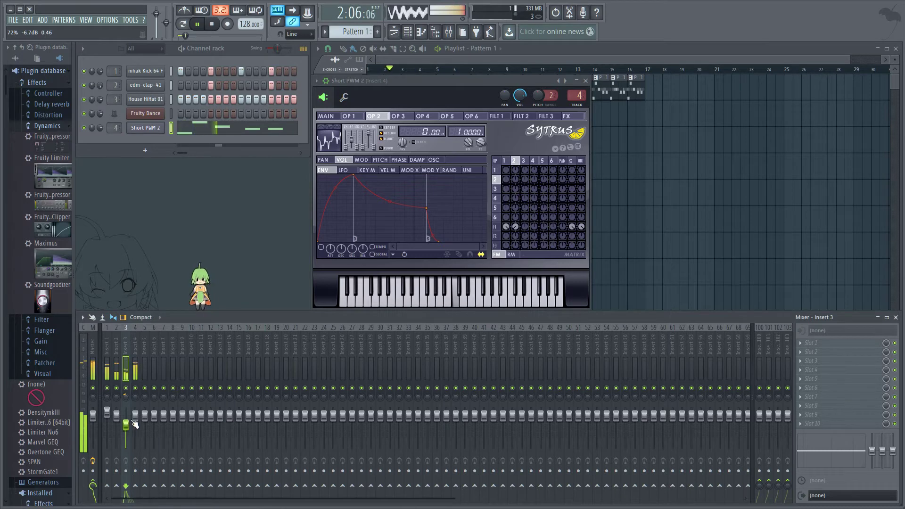
left_click_drag(136, 414, 135, 426)
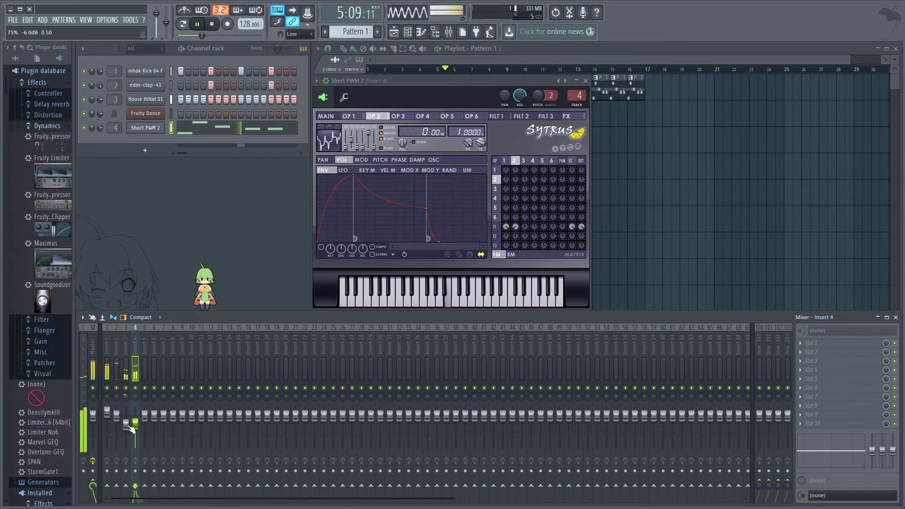
left_click_drag(145, 415, 136, 429)
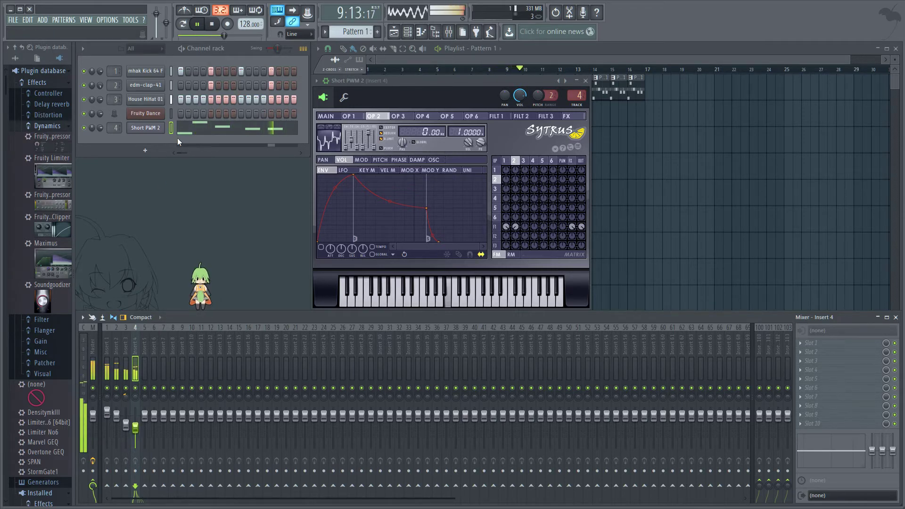
left_click(213, 25)
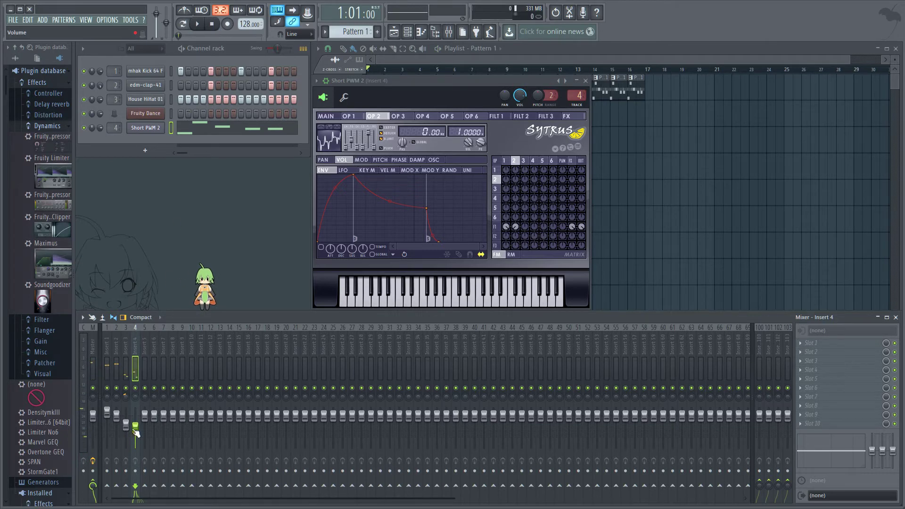
Lower the Insert 4 fader slightly further and replay the beat to check the melody's balance.
mouse_move(135, 426)
left_mouse_down()
mouse_move(135, 416)
mouse_move(135, 436)
mouse_move(136, 416)
mouse_move(136, 432)
left_mouse_up()
left_click(198, 25)
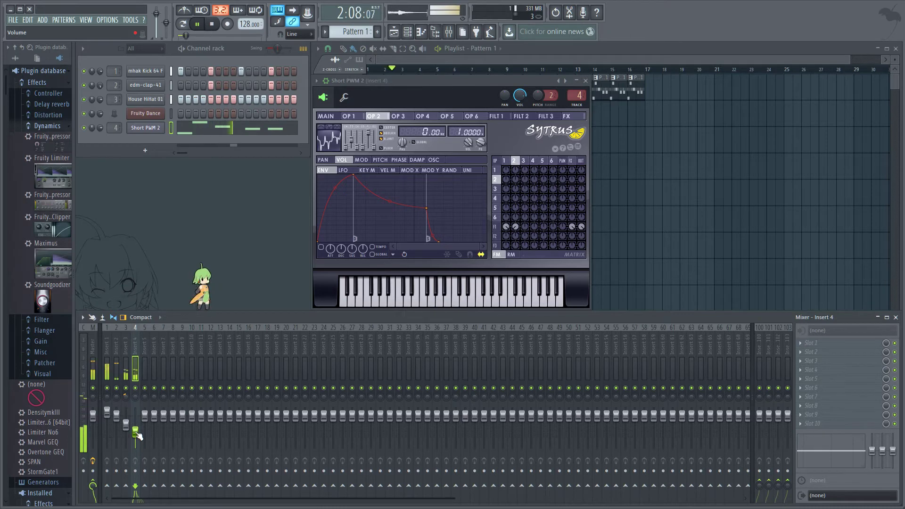
key("space")
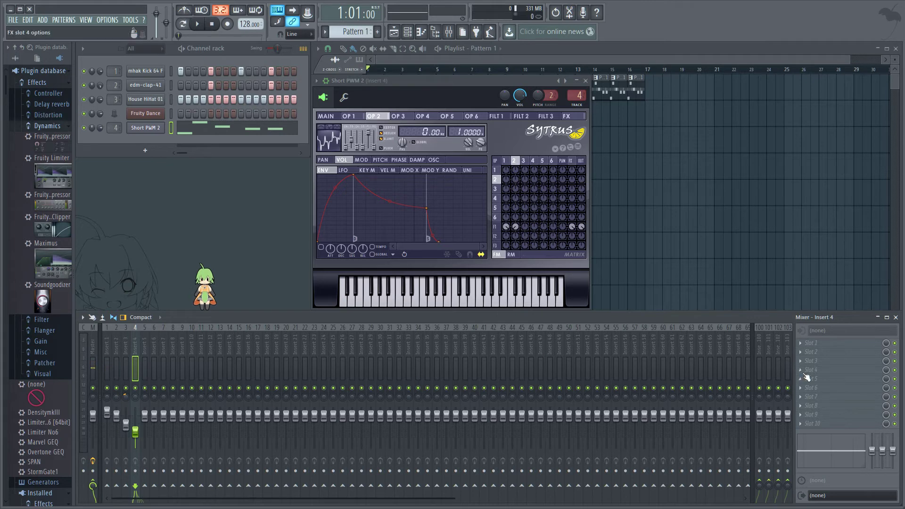
Add Fruity Parametric EQ 2 to the first effect slot of Insert 4 and load its Default preset.
left_click(807, 344)
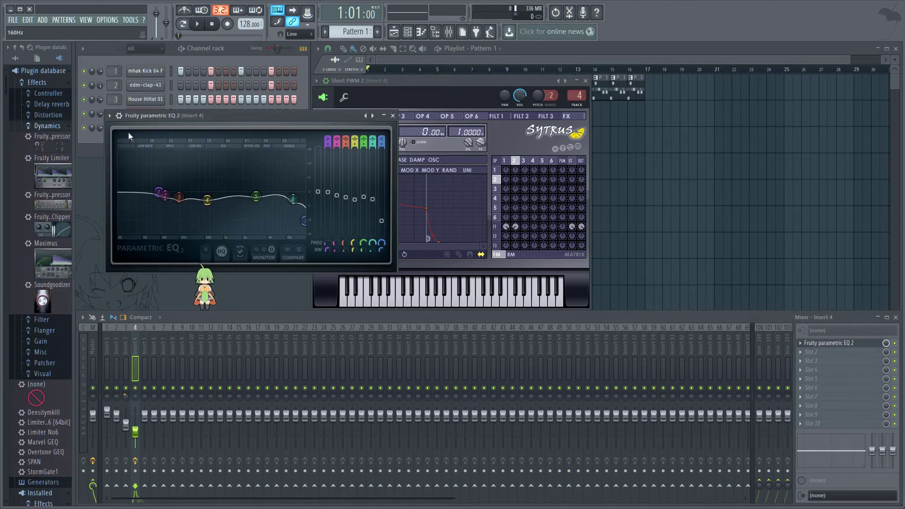
left_click(110, 116)
mouse_move(148, 126)
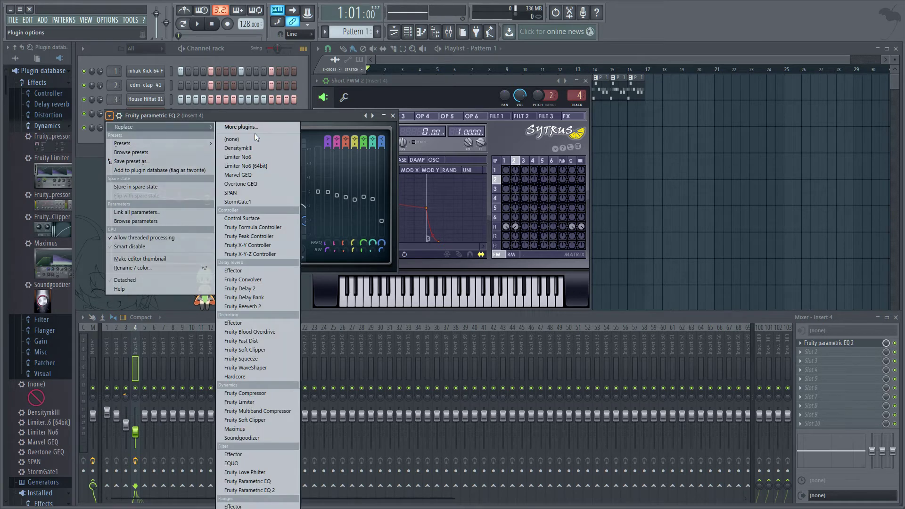
mouse_move(192, 143)
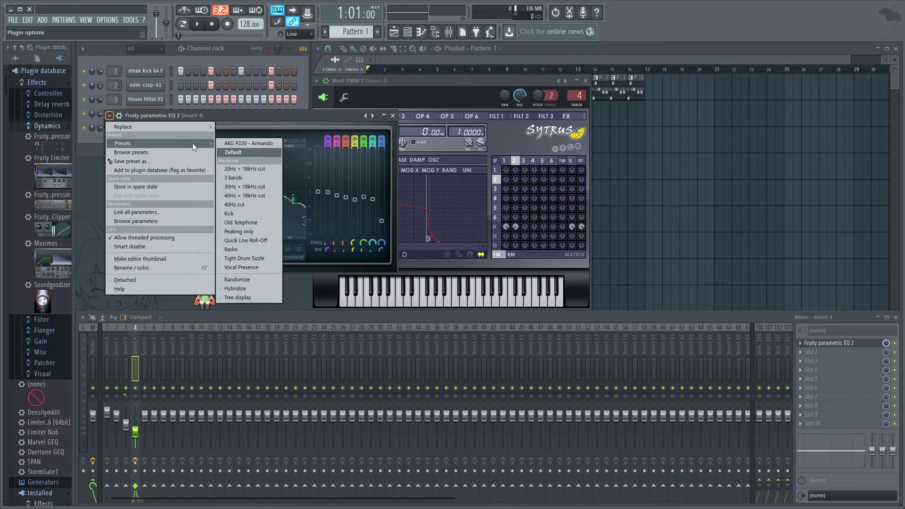
left_click(256, 152)
left_click_drag(239, 117, 477, 142)
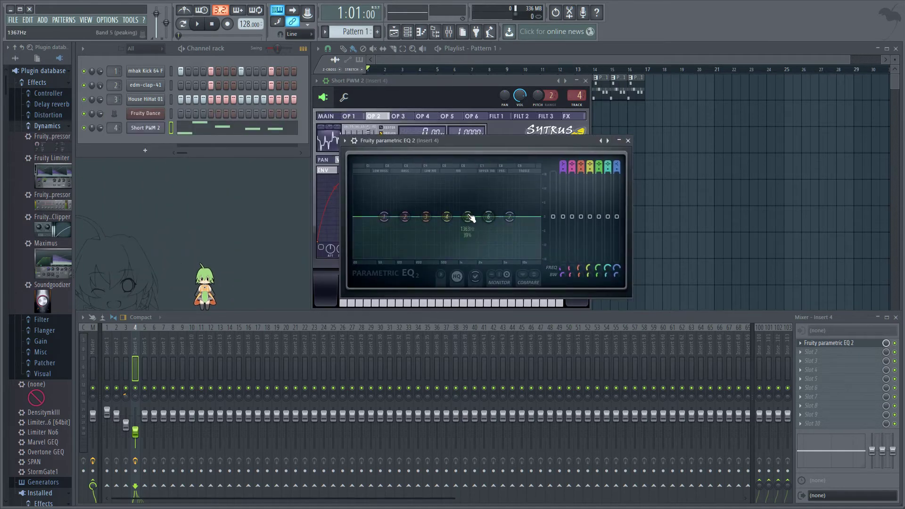
While the beat plays, boost EQ bands 3, 6 and 7 and cut band 4 on the Sytrus melody.
key("space")
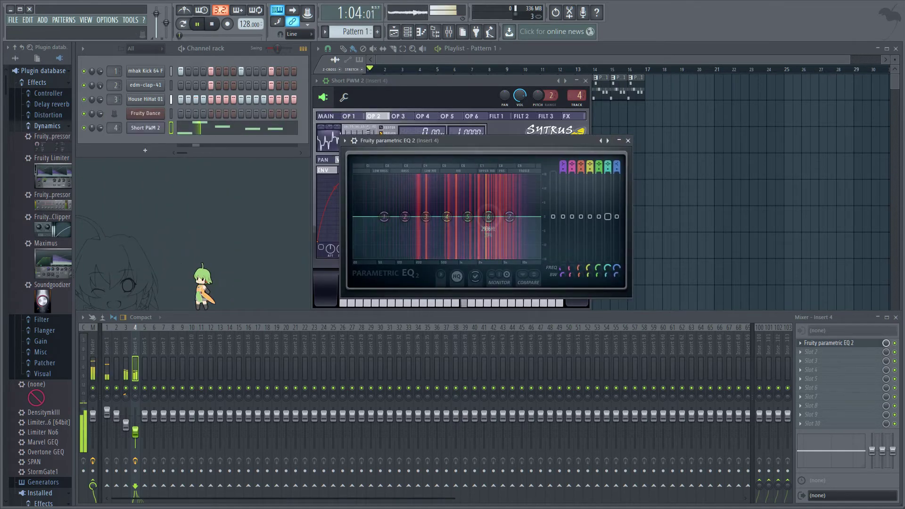
left_click_drag(489, 217, 511, 208)
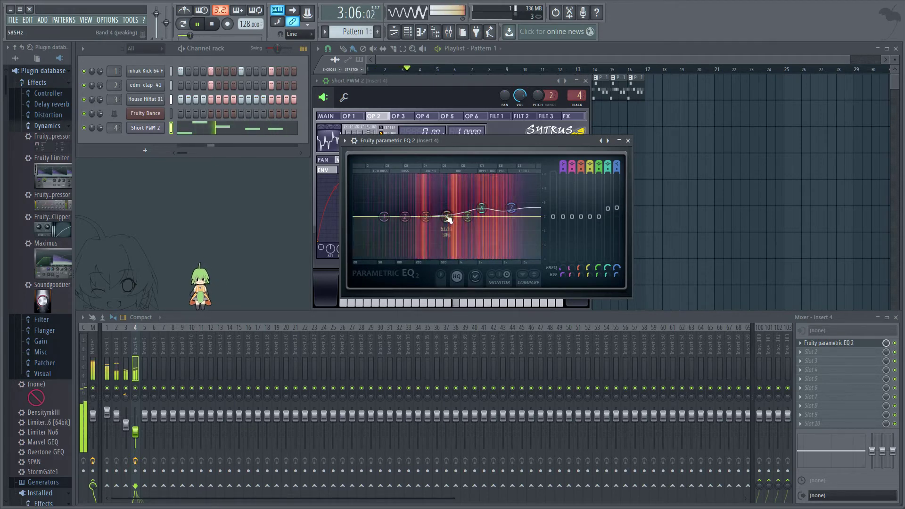
left_click_drag(447, 216, 422, 207)
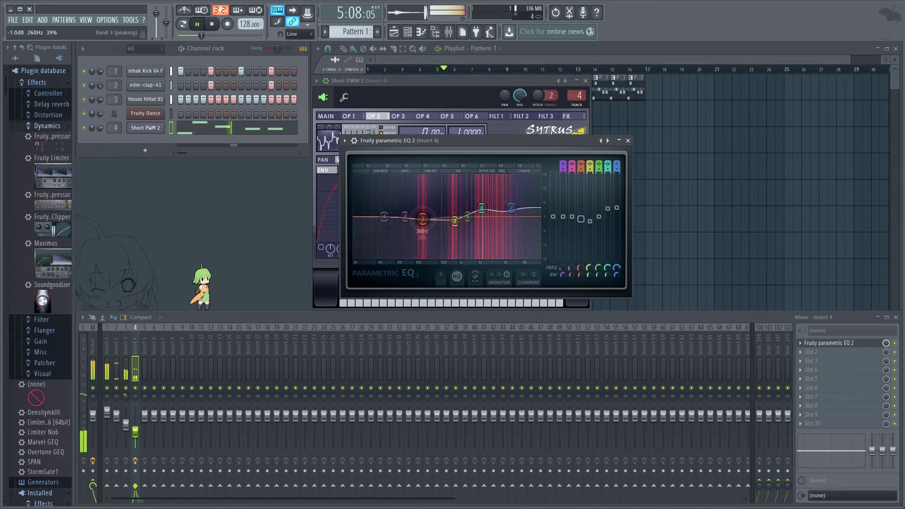
key("space")
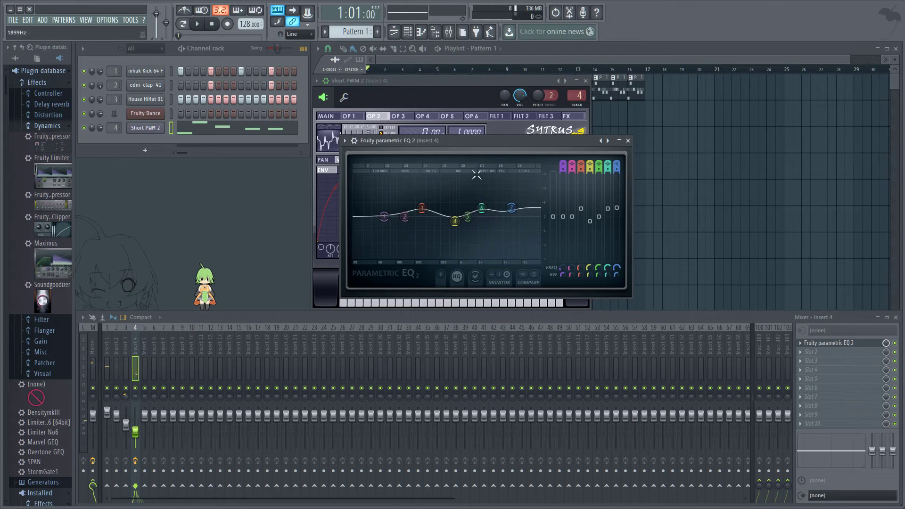
left_click_drag(493, 144, 561, 121)
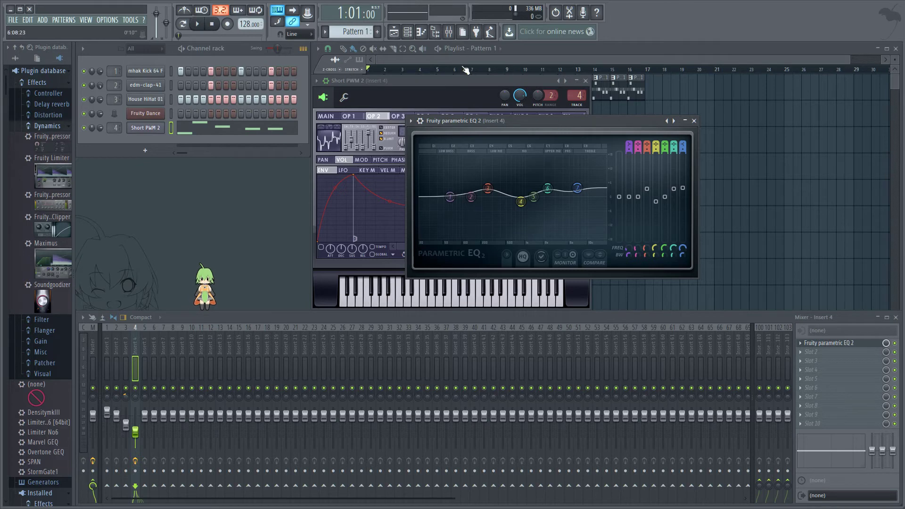
left_click_drag(456, 77, 384, 78)
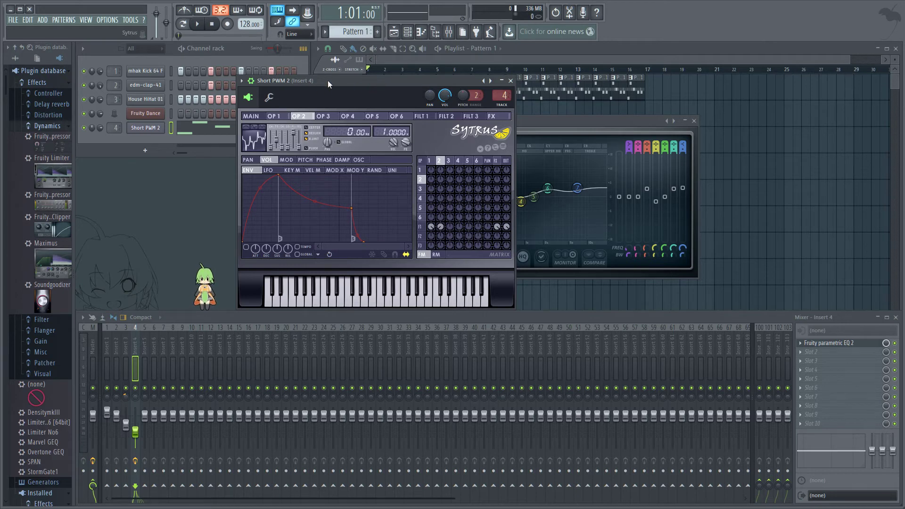
left_click_drag(528, 126, 524, 153)
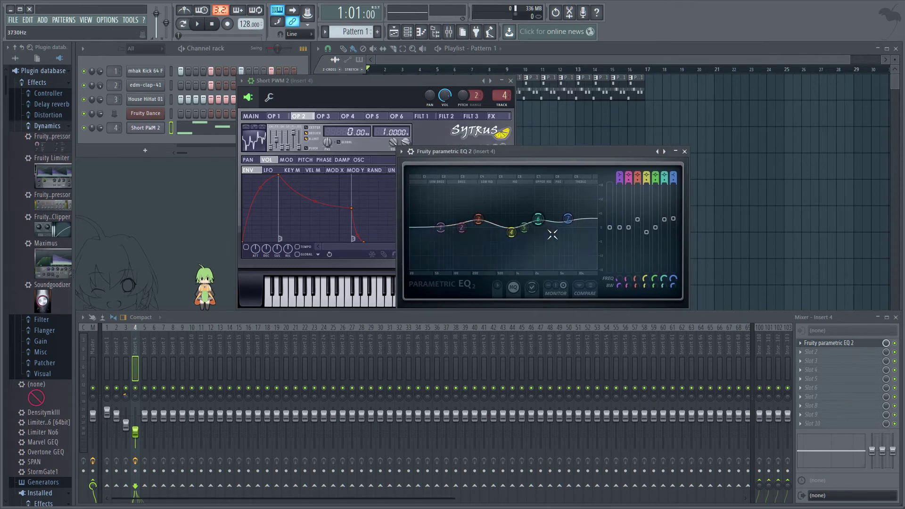
left_click(369, 83)
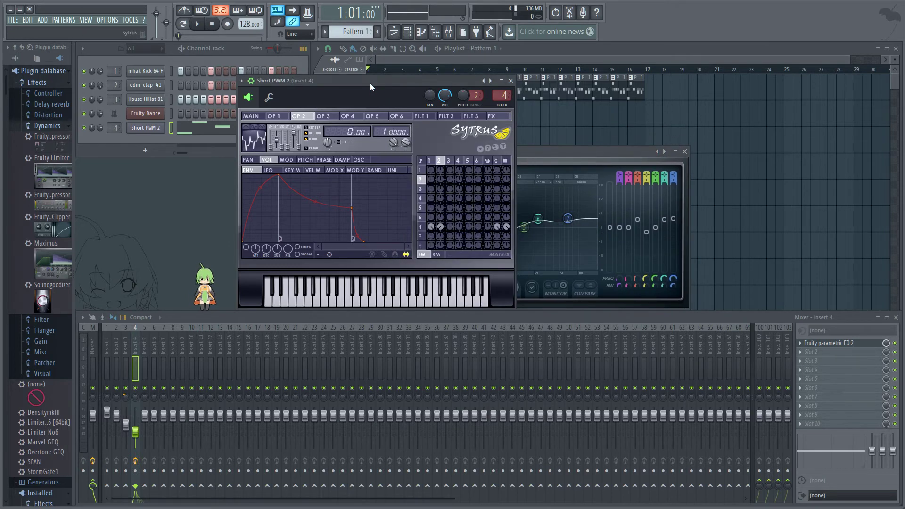
left_click(539, 149)
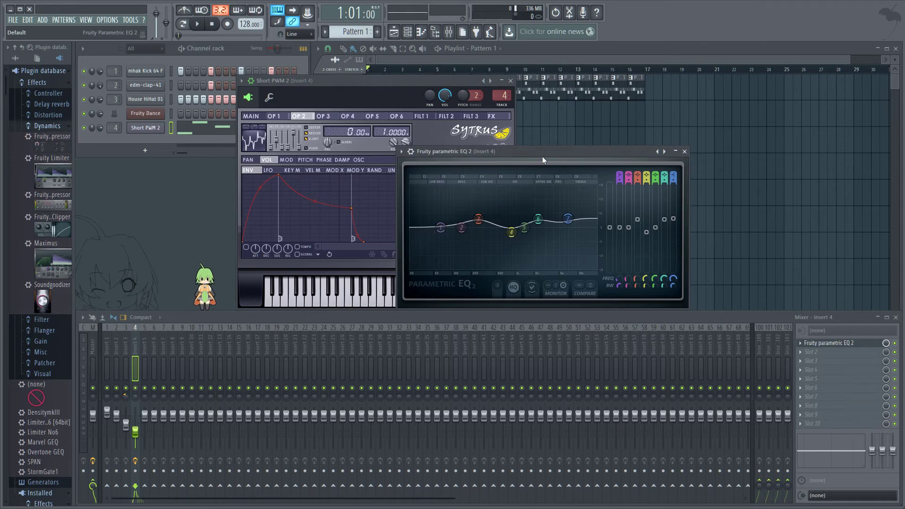
left_click_drag(542, 160, 568, 137)
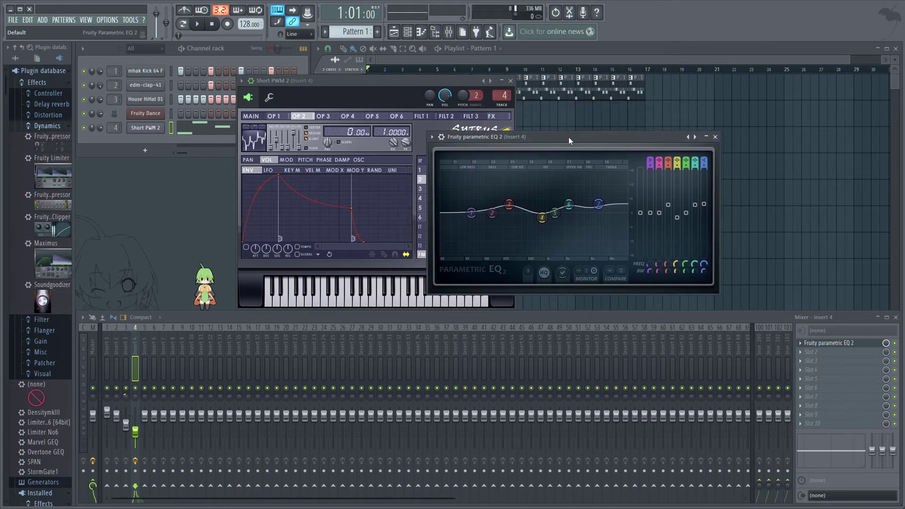
Remove Fruity Parametric EQ 2 from the first effect slot of Insert 4.
left_click(800, 341)
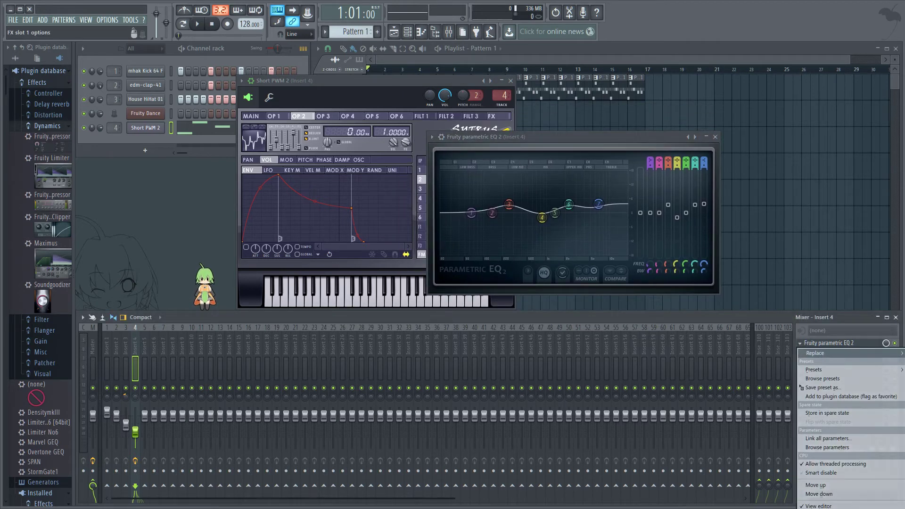
left_click(614, 309)
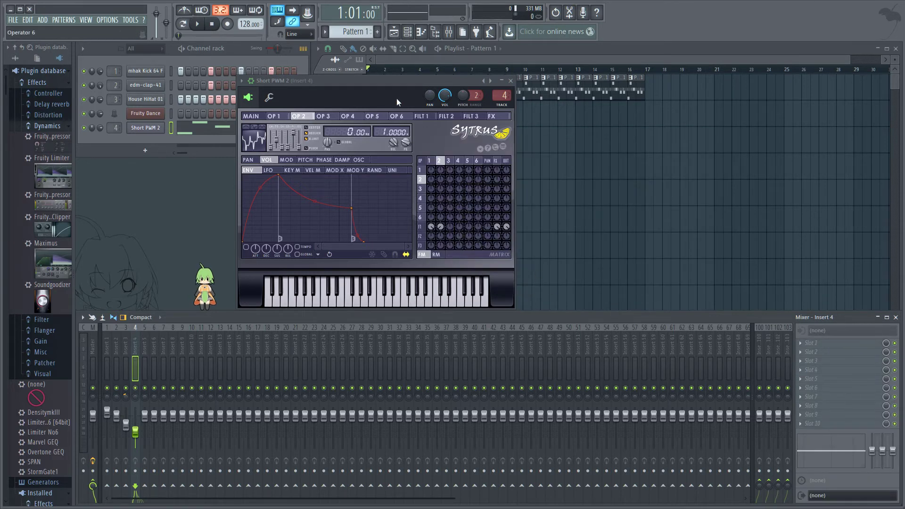
left_click_drag(383, 79, 505, 79)
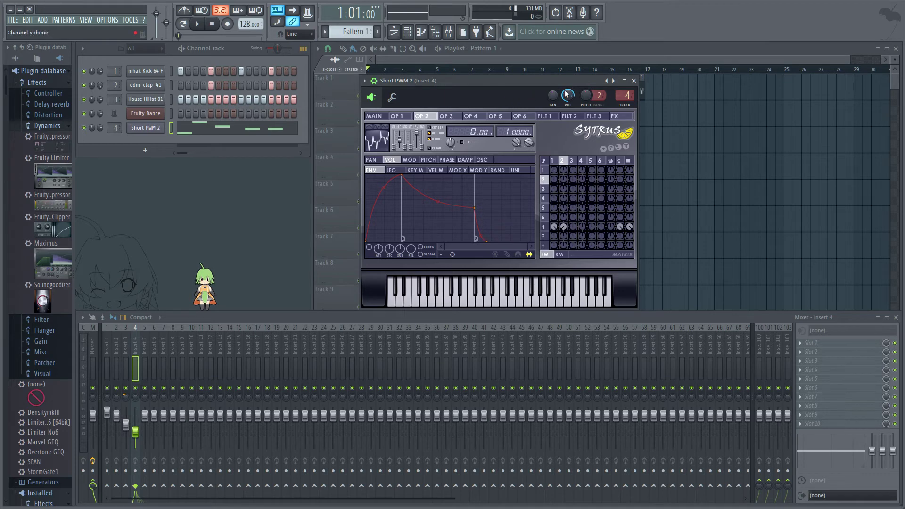
Play the beat, go back through the Sytrus presets to Moogish 2, and stop playback.
left_click(195, 25)
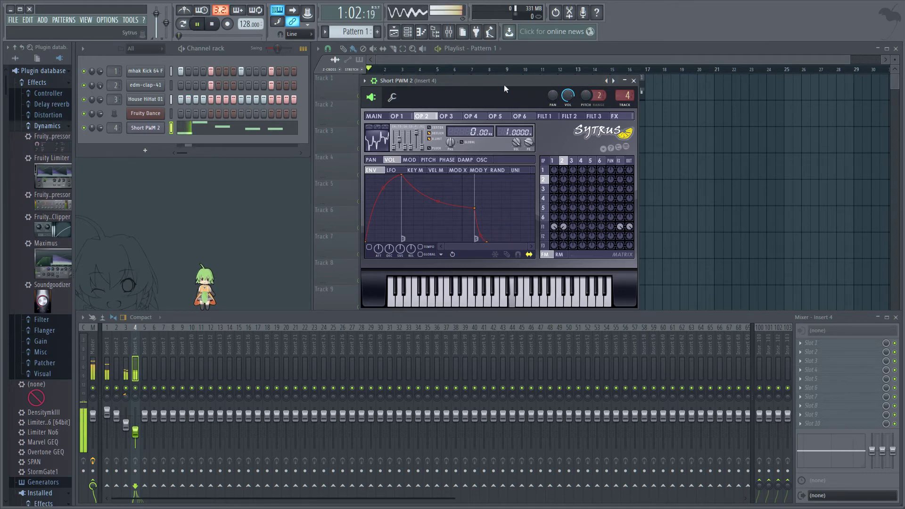
left_click(607, 81)
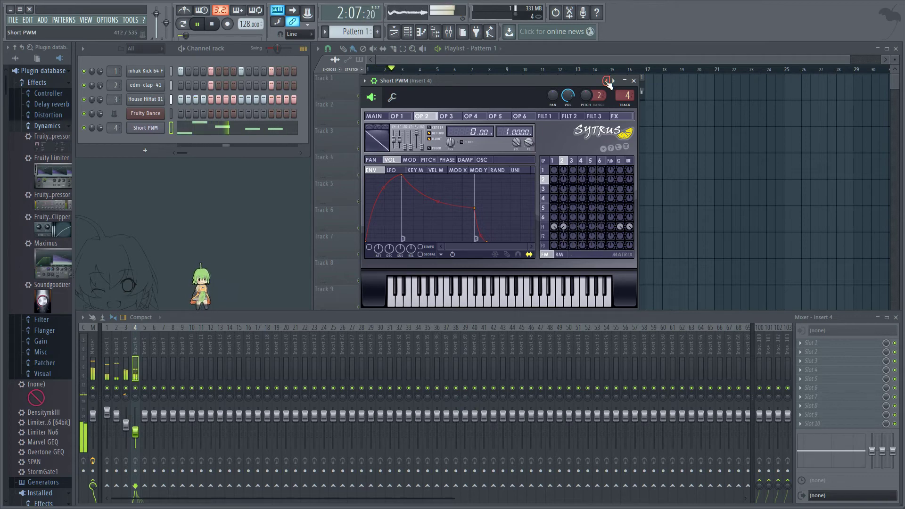
left_click(607, 81)
left_click(608, 81)
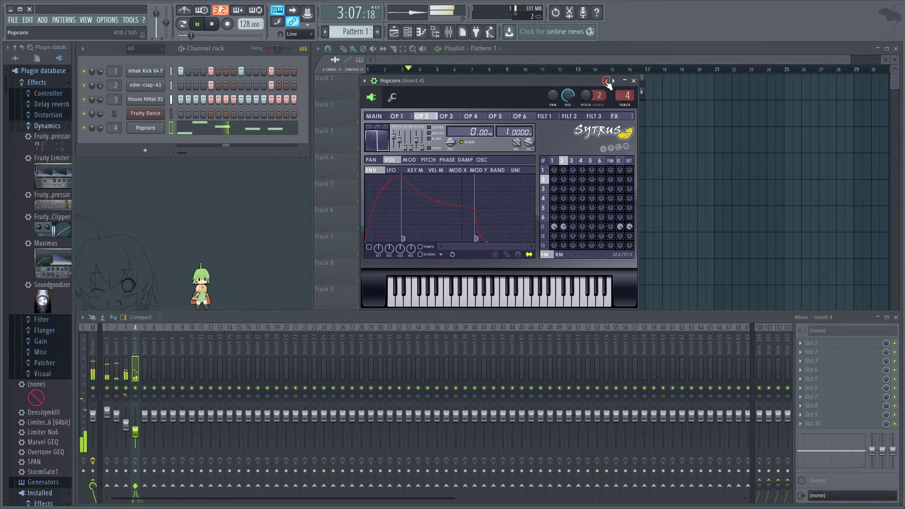
left_click(607, 81)
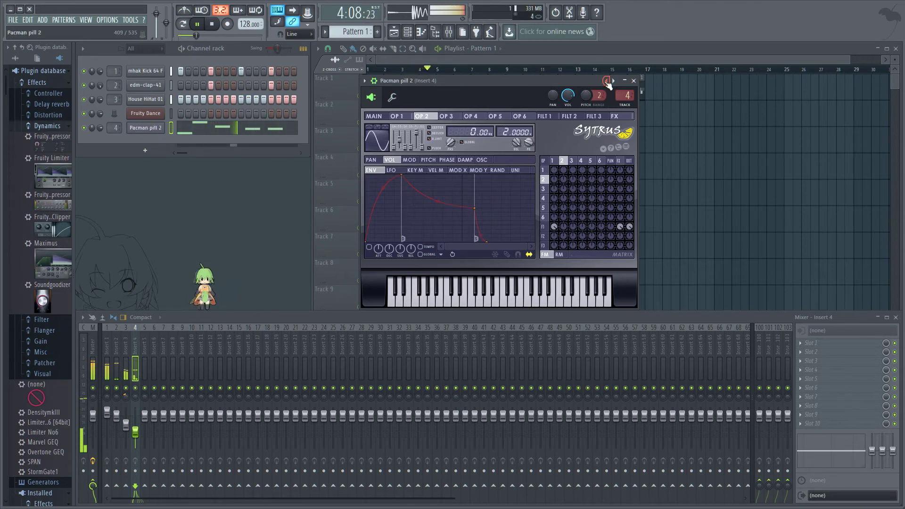
left_click(607, 81)
left_click(607, 82)
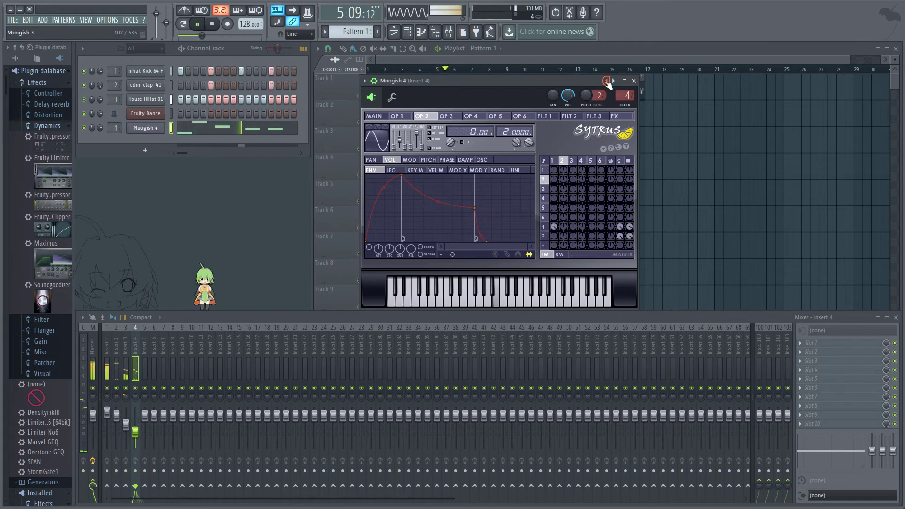
left_click(608, 81)
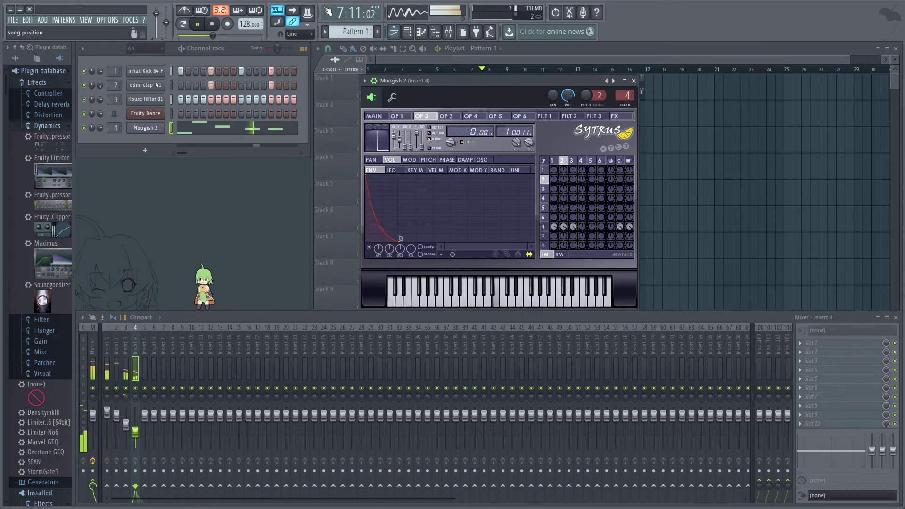
left_click(214, 24)
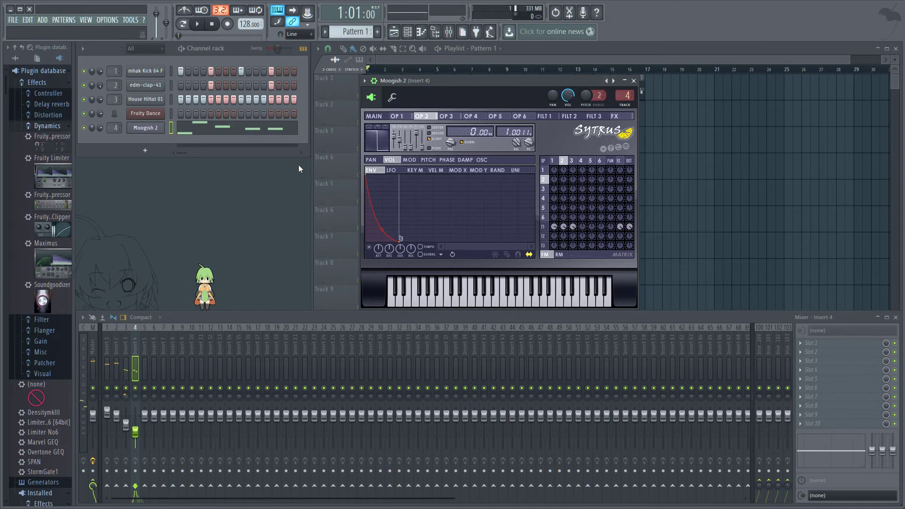
Reset the Insert 4 fader to 100% (0.0 dB) and play the beat to hear the melody at that level.
left_click_drag(473, 80, 436, 74)
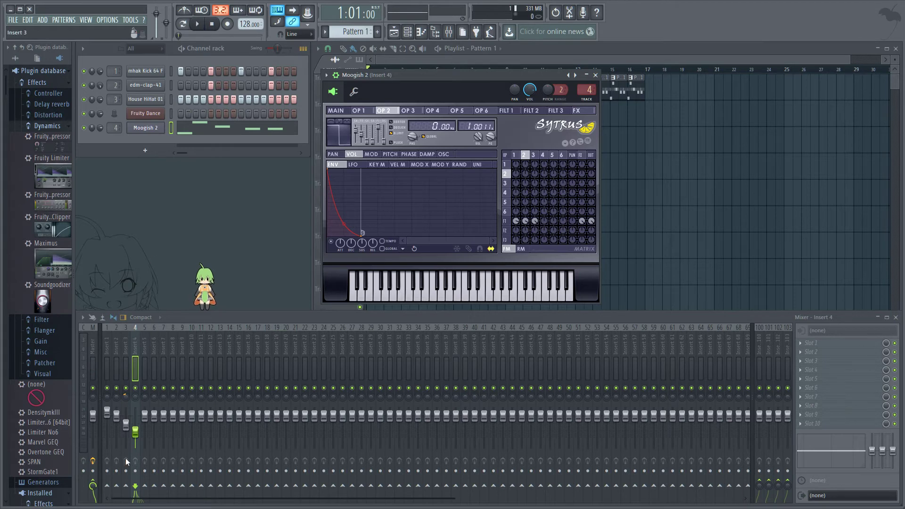
left_click(133, 432, "alt")
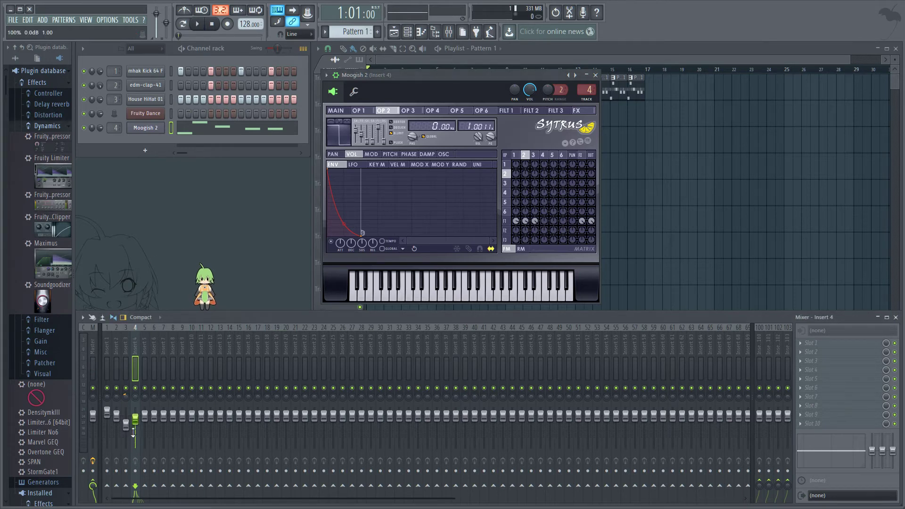
left_click(195, 25)
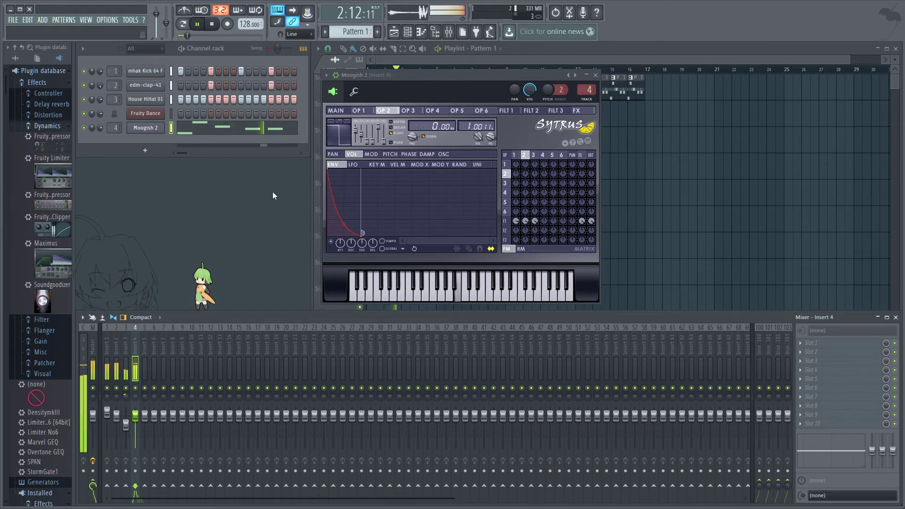
left_click(213, 24)
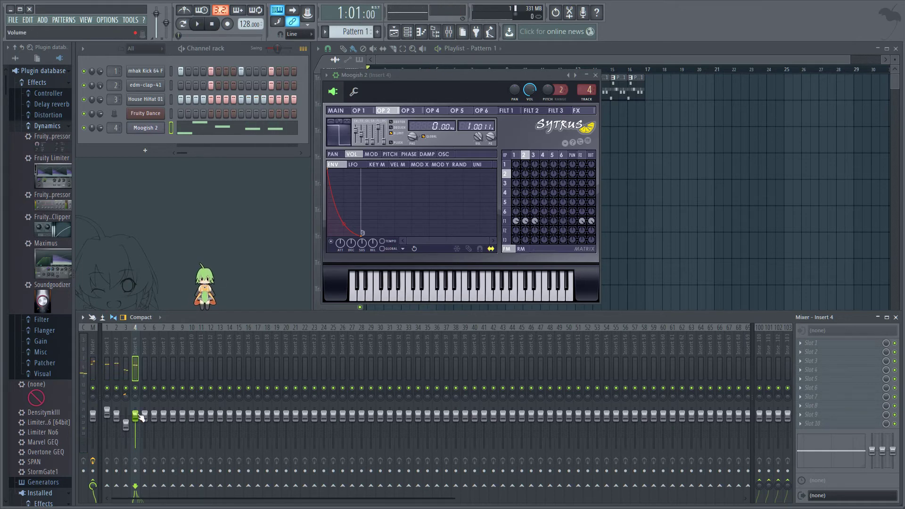
Lower the Insert 4 fader to about 84% (-3.8 dB) while the beat plays, and stop playback.
left_click_drag(140, 417, 140, 422)
key("space")
left_click_drag(136, 423, 135, 418)
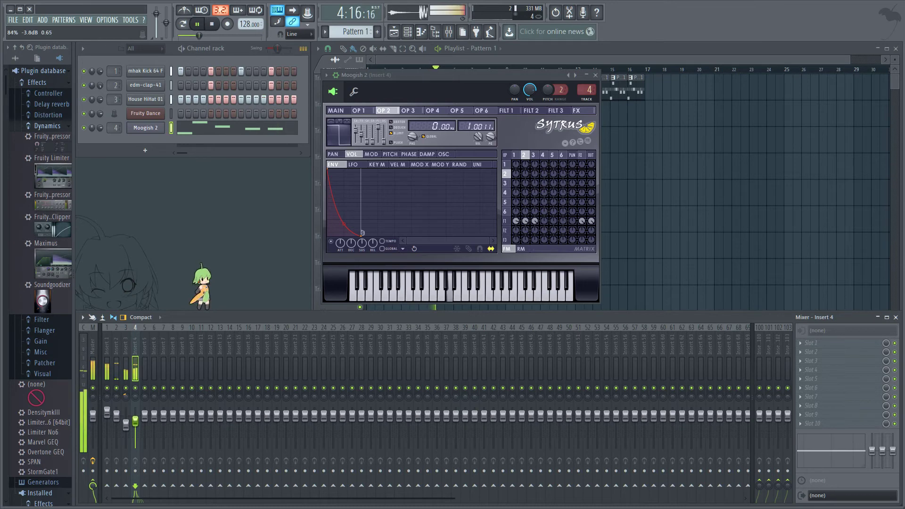
key("space")
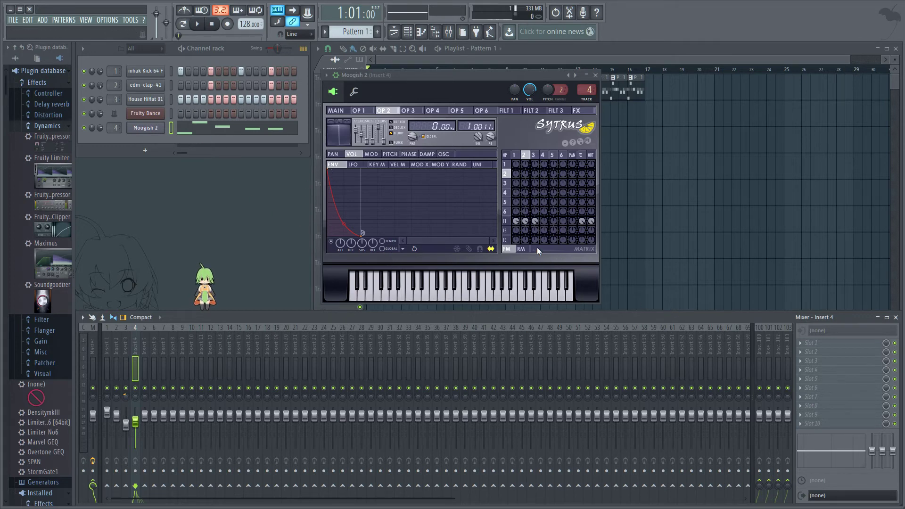
Add Fruity Parametric EQ 2 to the first effect slot of Insert 4 and load its Default preset.
left_click(805, 346)
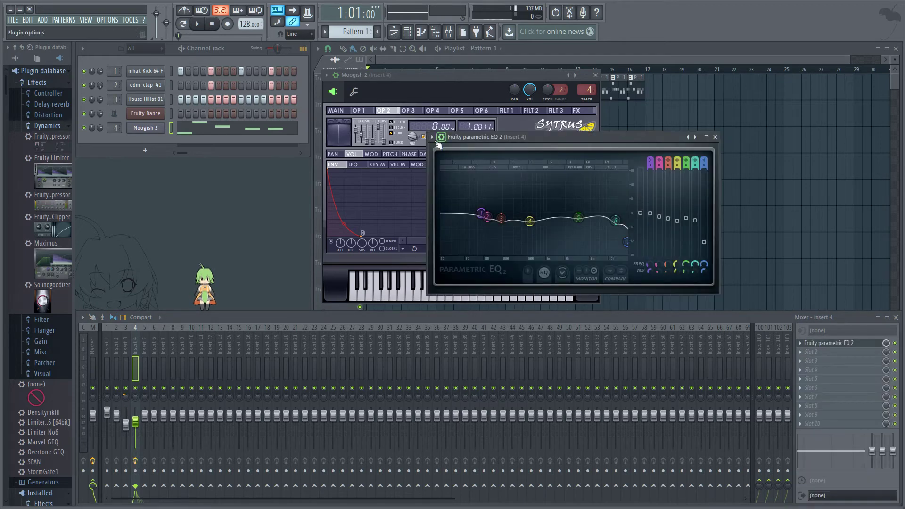
left_click(432, 137)
mouse_move(462, 165)
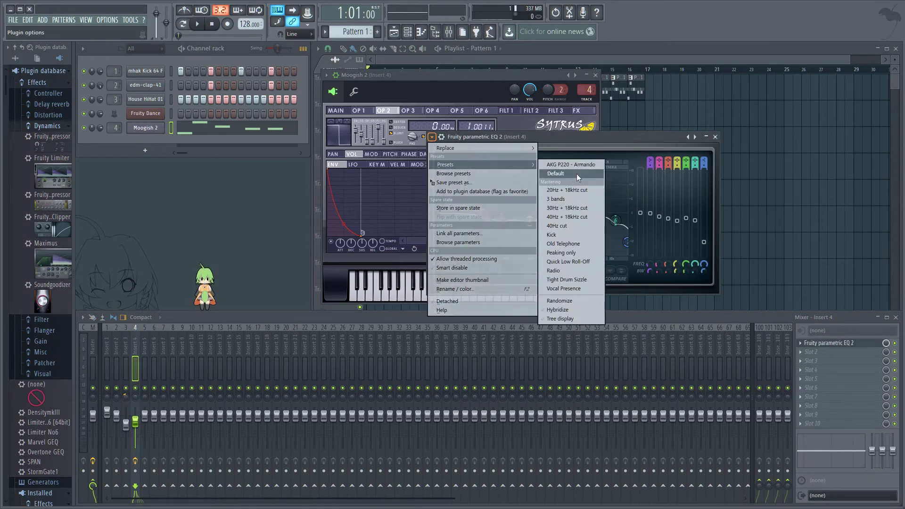
left_click(576, 173)
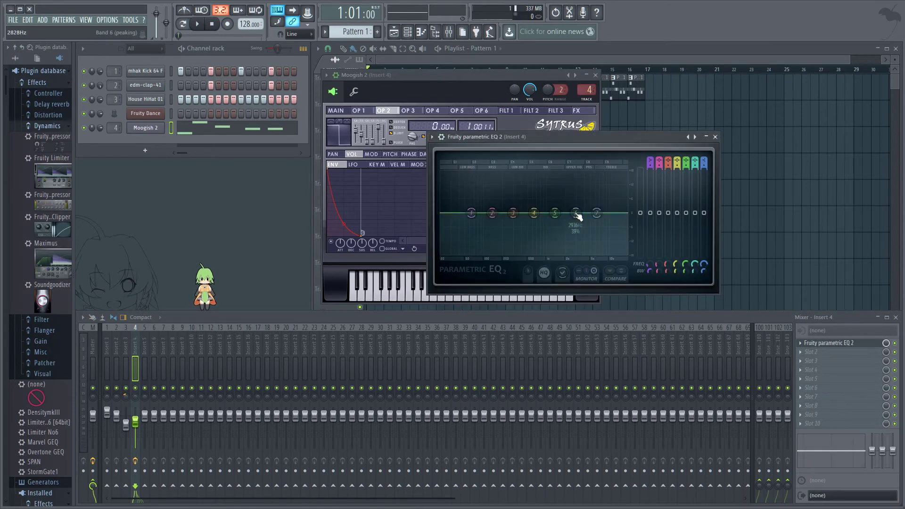
While the beat plays, slightly boost EQ band 6 at about 5 kHz on the melody.
key("space")
mouse_move(576, 213)
left_mouse_down()
mouse_move(576, 203)
mouse_move(590, 207)
left_mouse_up()
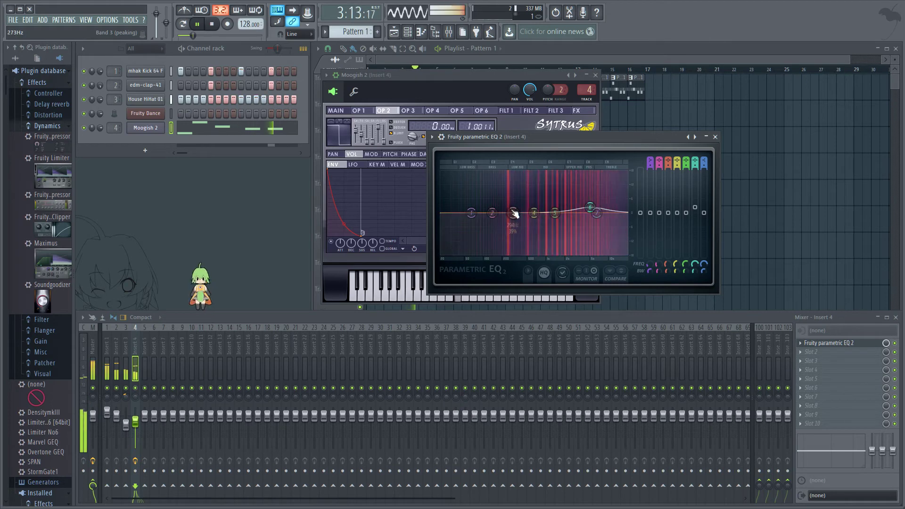
key("space")
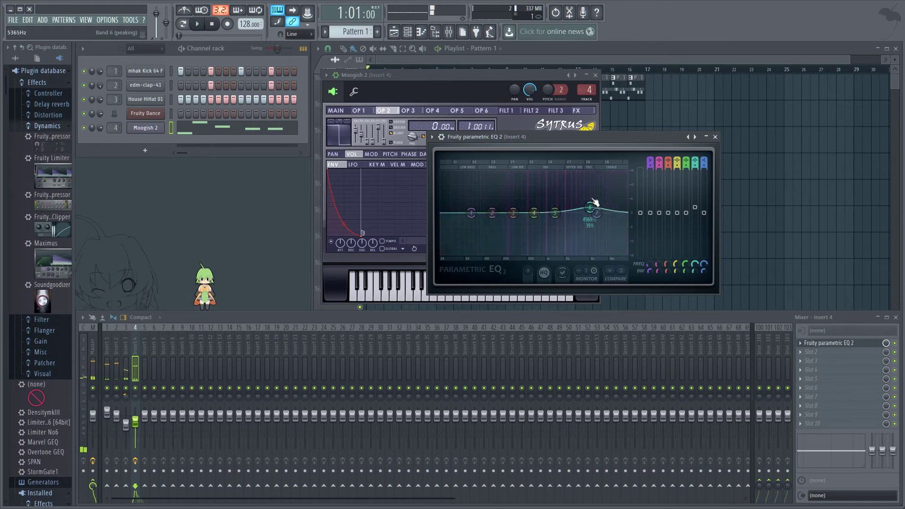
Change EQ band 1 to a High pass filter and raise its cutoff to between bands 2 and 3 during playback.
right_click(474, 215)
mouse_move(491, 236)
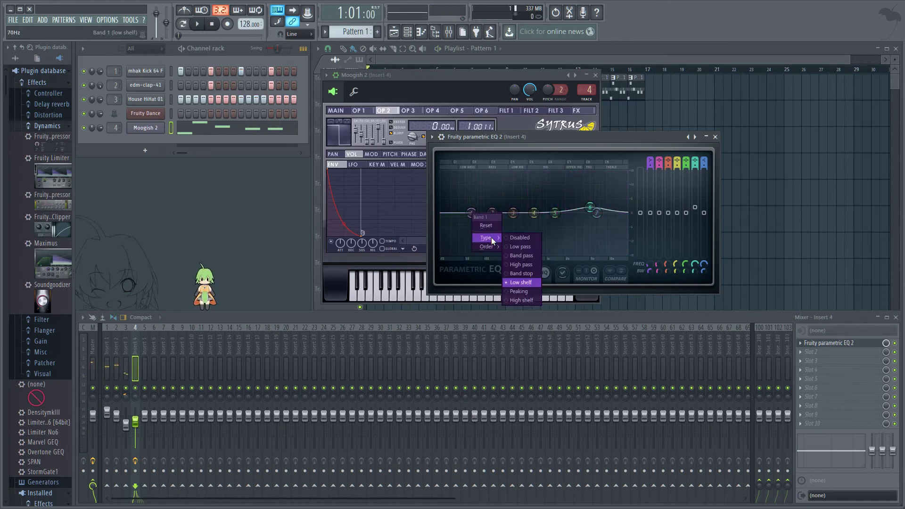
left_click(535, 265)
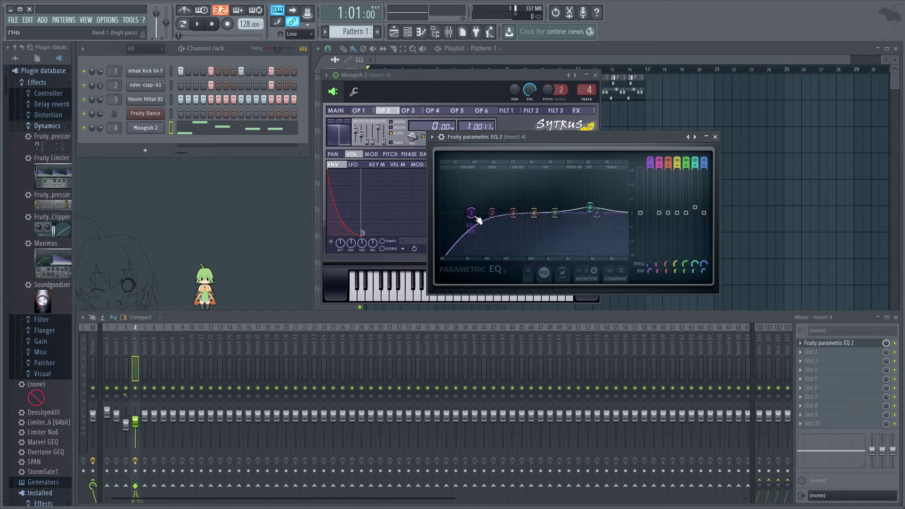
key("space")
left_click_drag(472, 213, 501, 213)
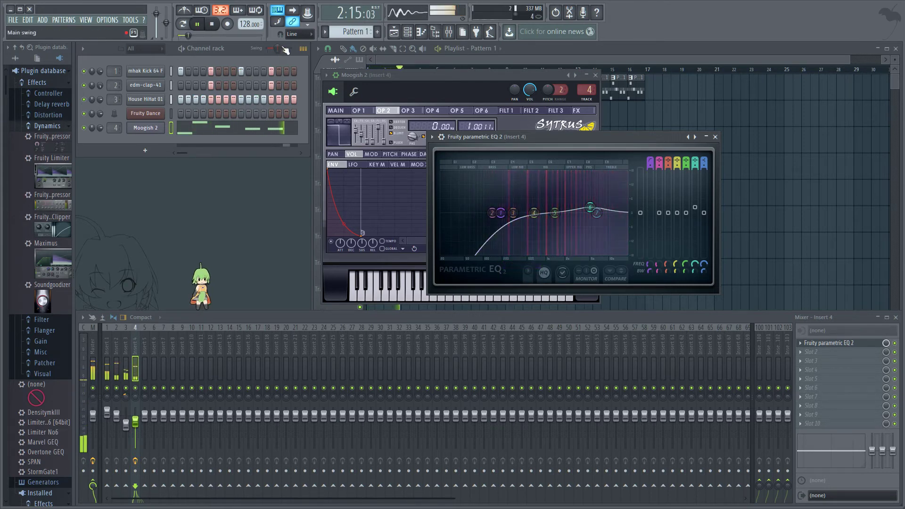
key("space")
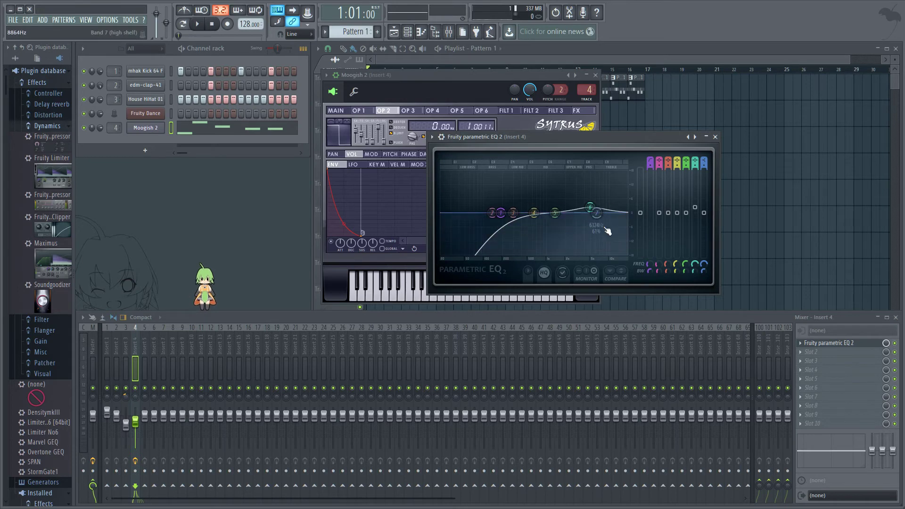
Remove Fruity Parametric EQ 2 from Insert 4 and shift the Sytrus window slightly down.
left_click(800, 344)
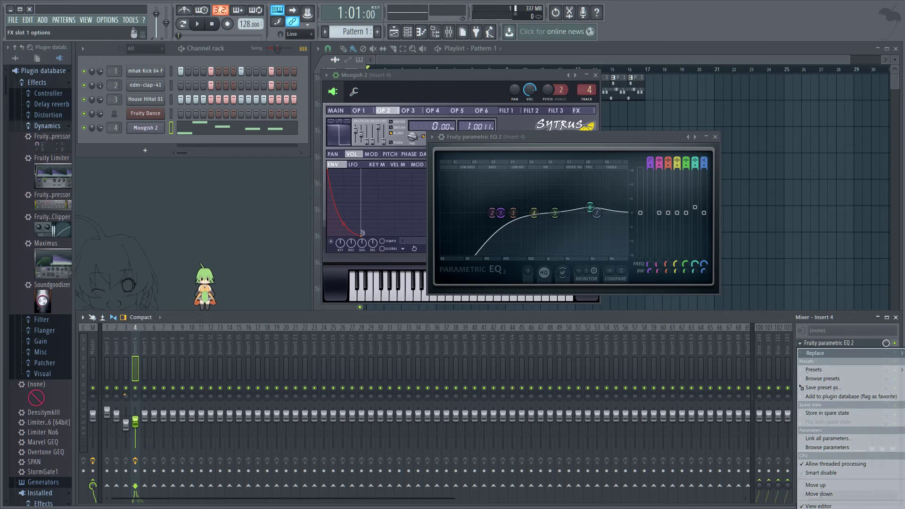
left_click(820, 355)
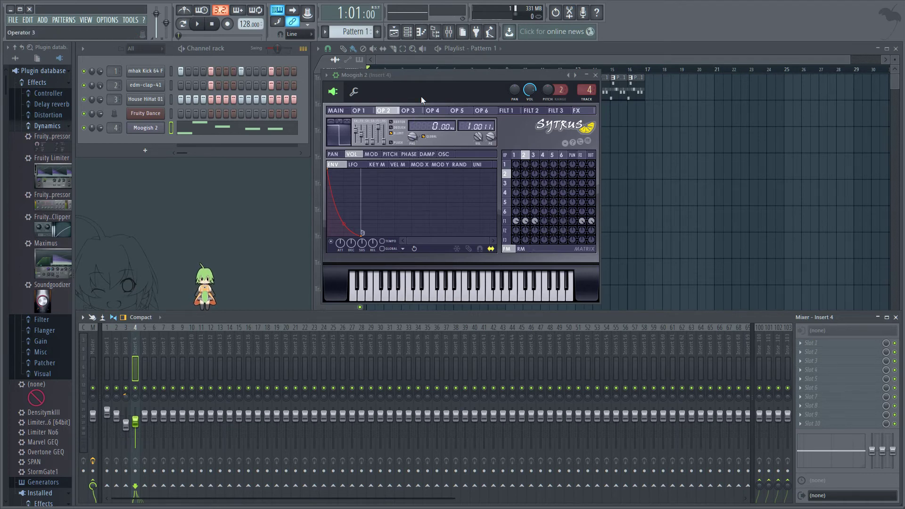
mouse_move(440, 74)
left_mouse_down()
mouse_move(528, 57)
mouse_move(474, 82)
mouse_move(443, 80)
left_mouse_up()
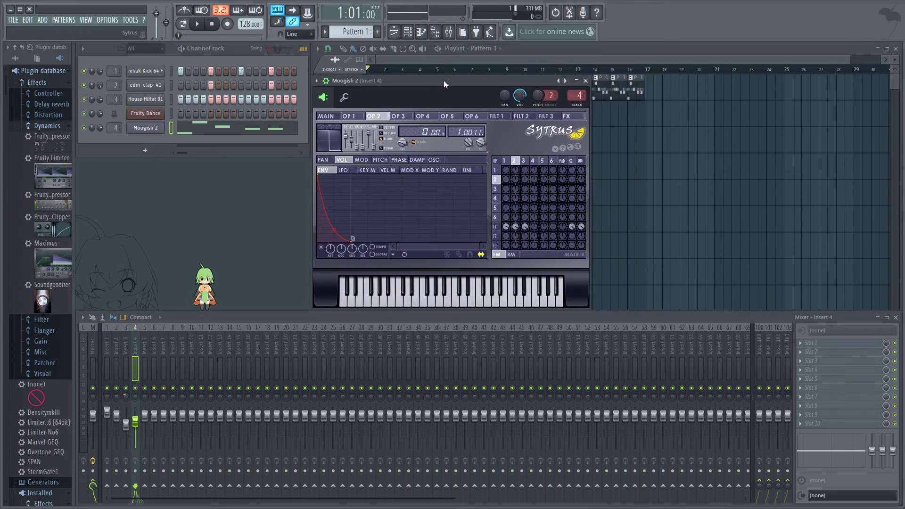
left_click(800, 344)
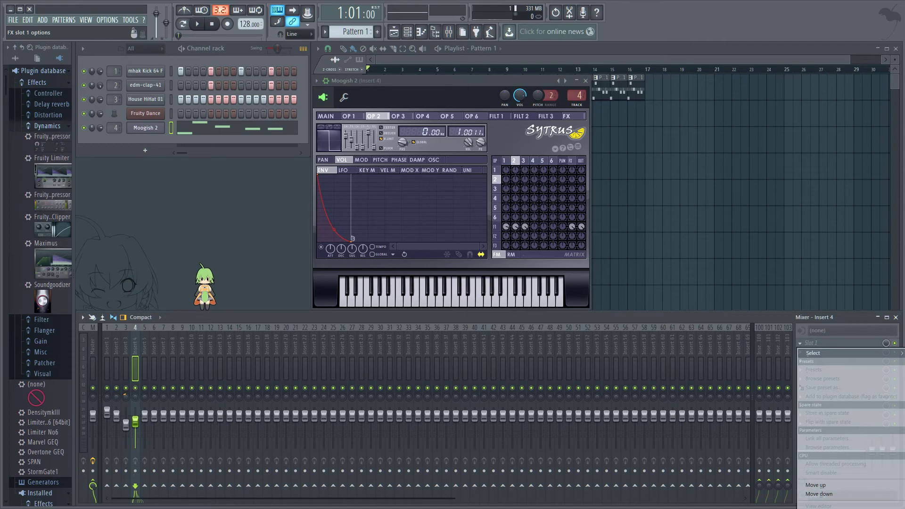
left_click(813, 353)
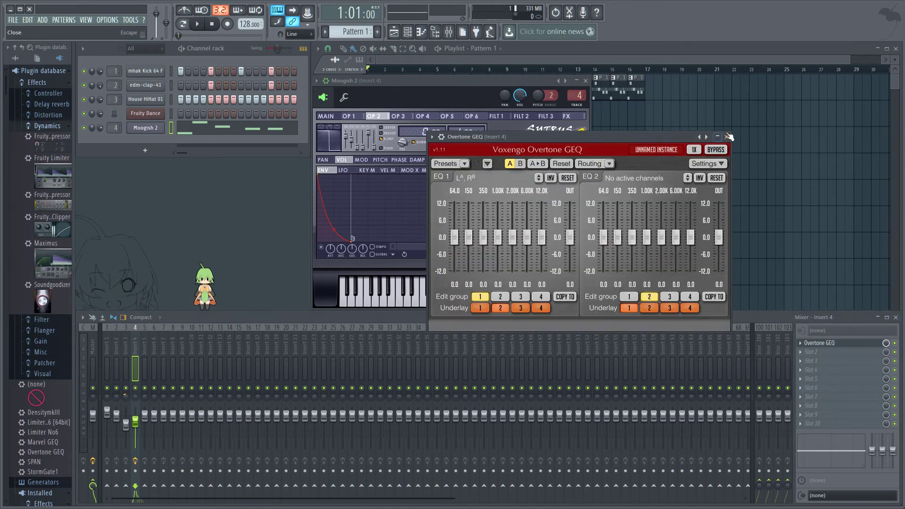
left_click(728, 138)
Replace Overtone GEQ in the first slot of Insert 4 with Fruity Parametric EQ 2 and load the Default preset.
left_click(803, 343)
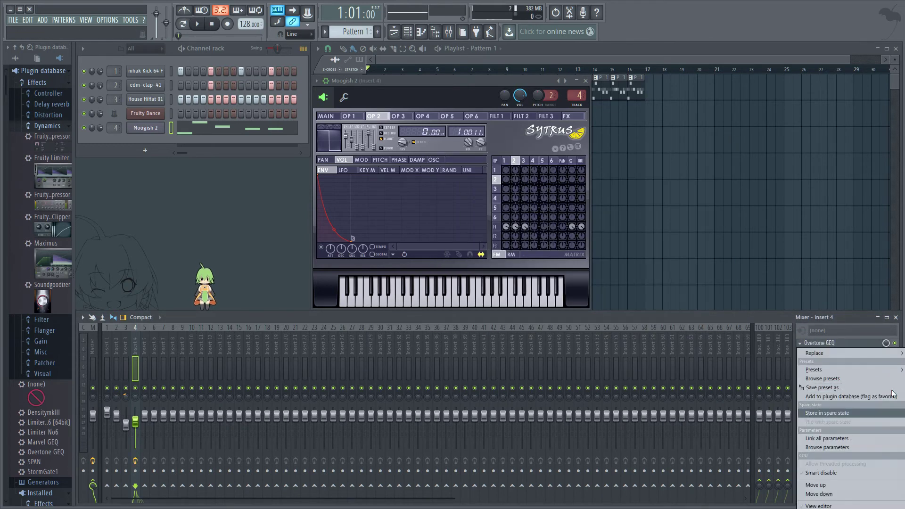
left_click(615, 305)
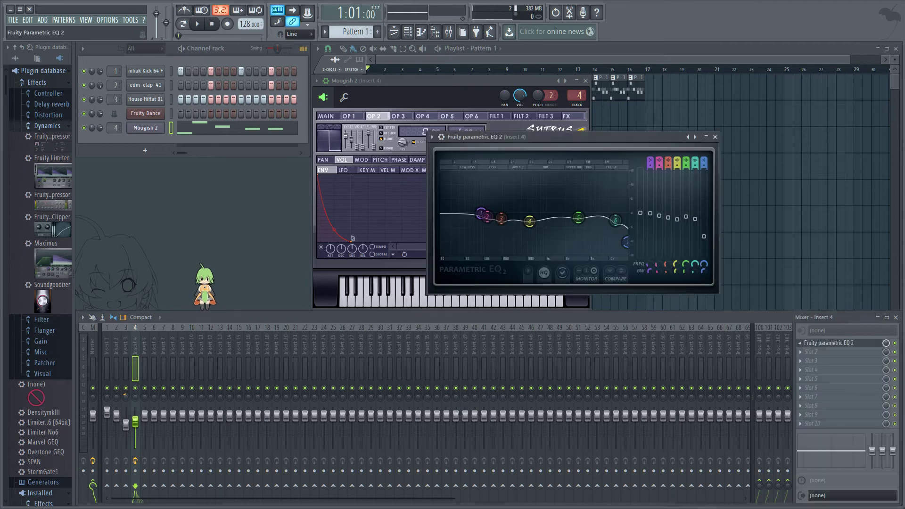
left_click(432, 137)
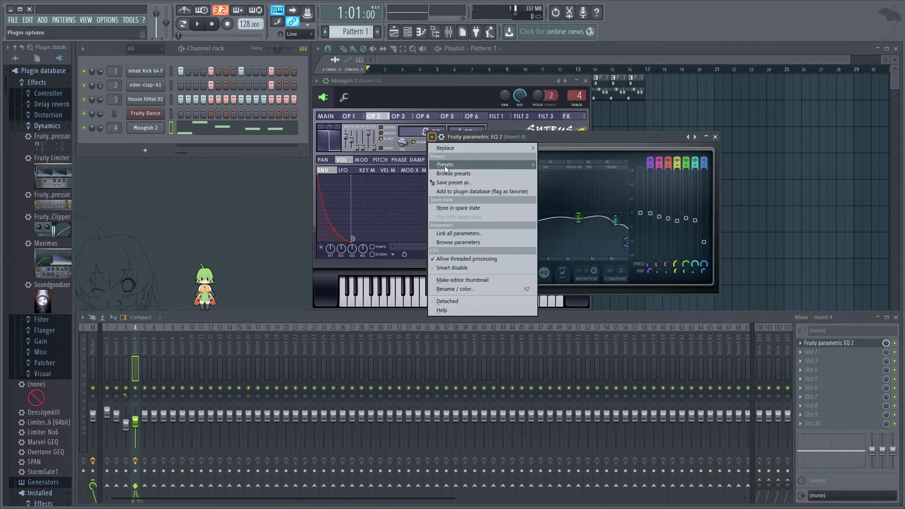
mouse_move(452, 165)
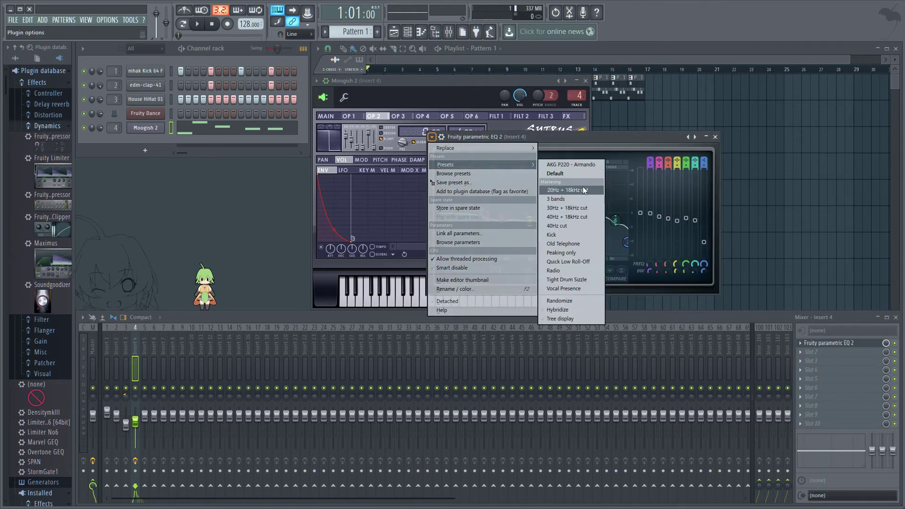
left_click(581, 173)
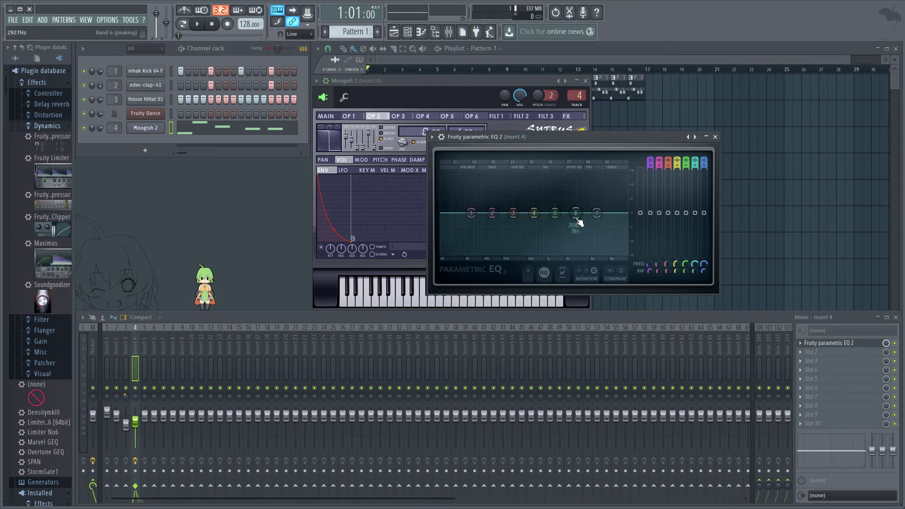
During playback, strongly boost EQ bands 3 and 6, with band 3 at 18.0 dB and 561 Hz, and cut band 5 heavily.
key("space")
left_click_drag(576, 212, 556, 253)
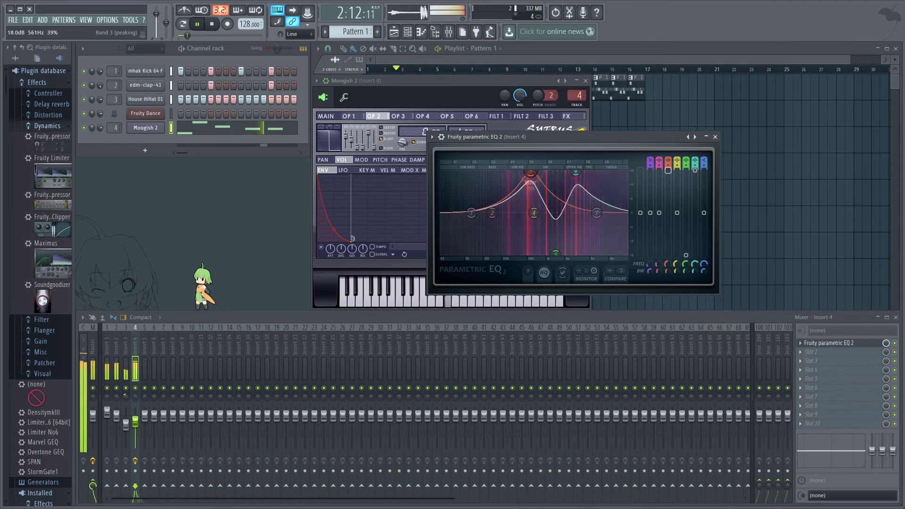
key("space")
Add Fruity Blood Overdrive to the second effect slot of Insert 4 and place its window over the EQ.
left_click(801, 353)
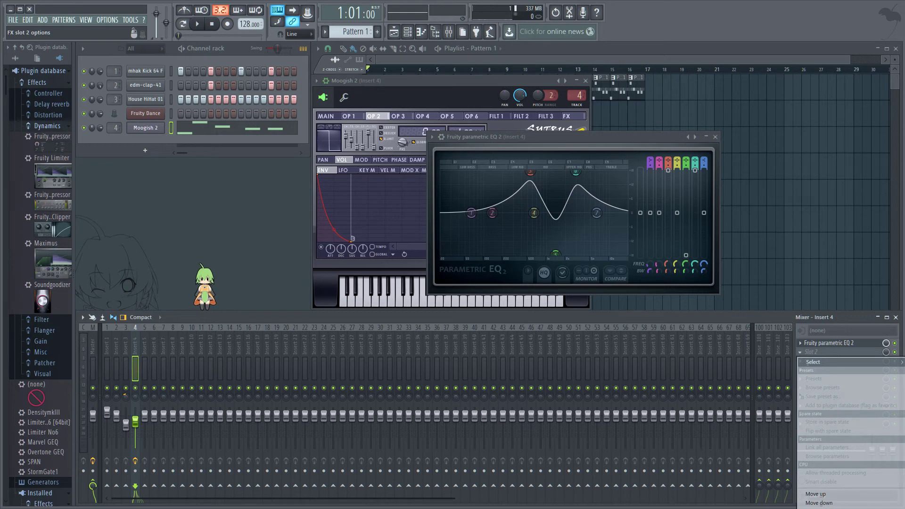
left_click(813, 363)
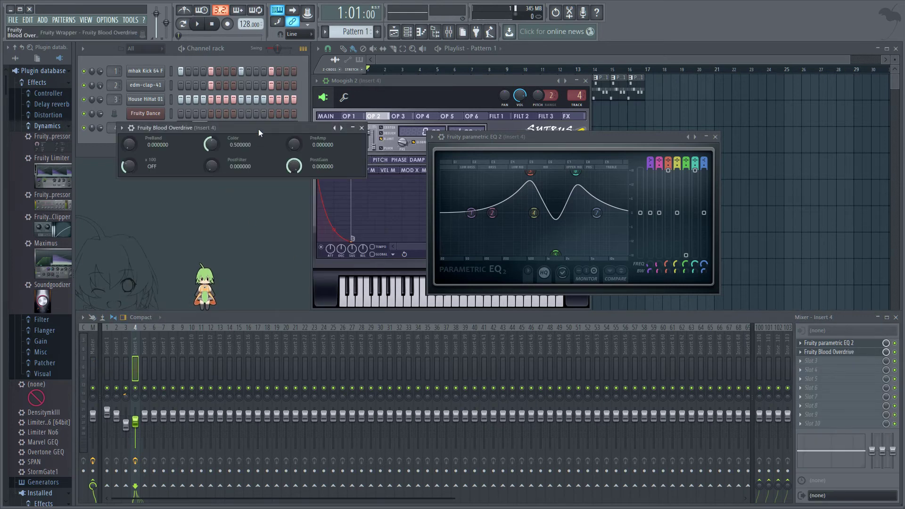
left_click_drag(258, 128, 454, 171)
During playback, turn the overdrive's x100 on and set PreAmp to about 0.24, Color to 0, PostFilter to about 0.62 and PostGain to about -0.80.
key("space")
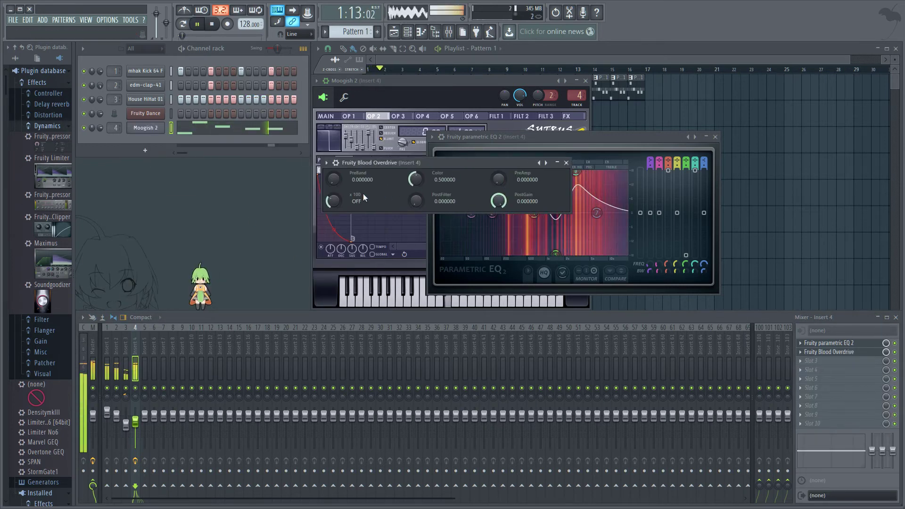
left_click(333, 201)
left_click_drag(495, 203, 497, 217)
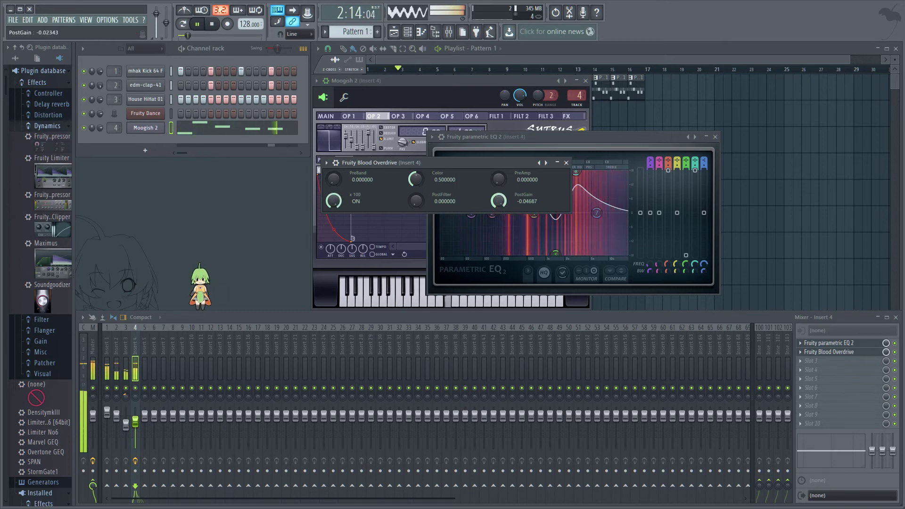
left_click_drag(498, 180, 494, 149)
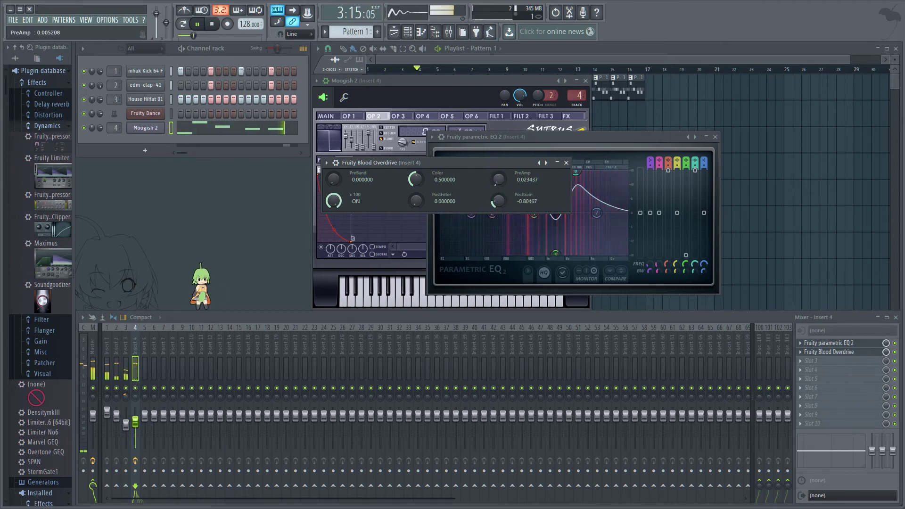
left_click_drag(496, 182, 496, 204)
mouse_move(416, 179)
left_mouse_down()
mouse_move(416, 195)
mouse_move(415, 180)
left_mouse_up()
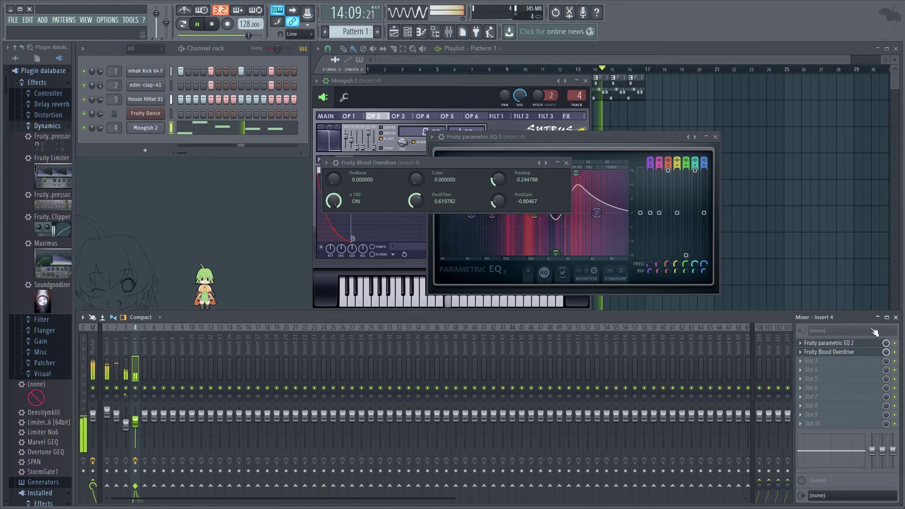
key("space")
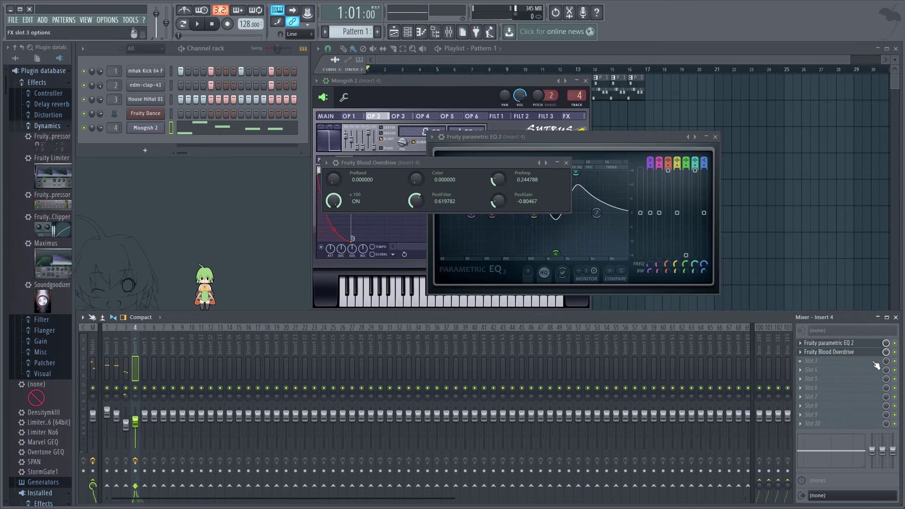
left_click(801, 352)
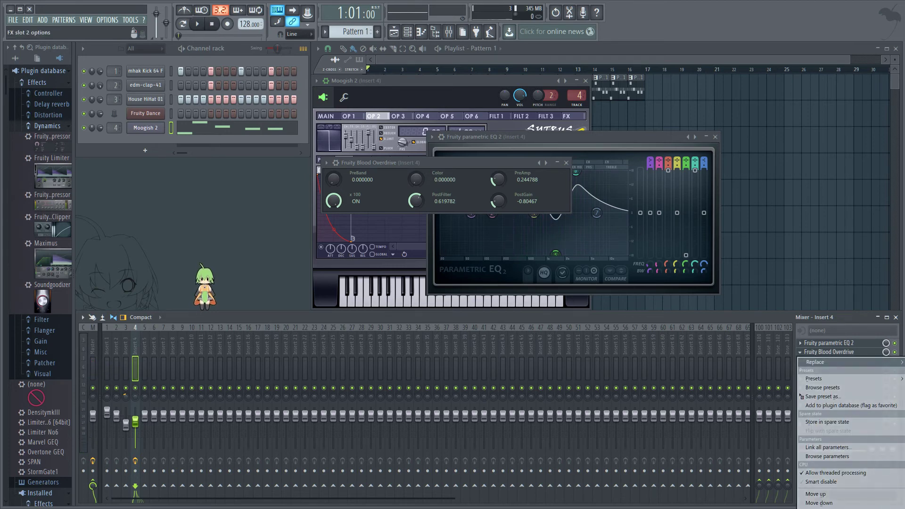
left_click(830, 353)
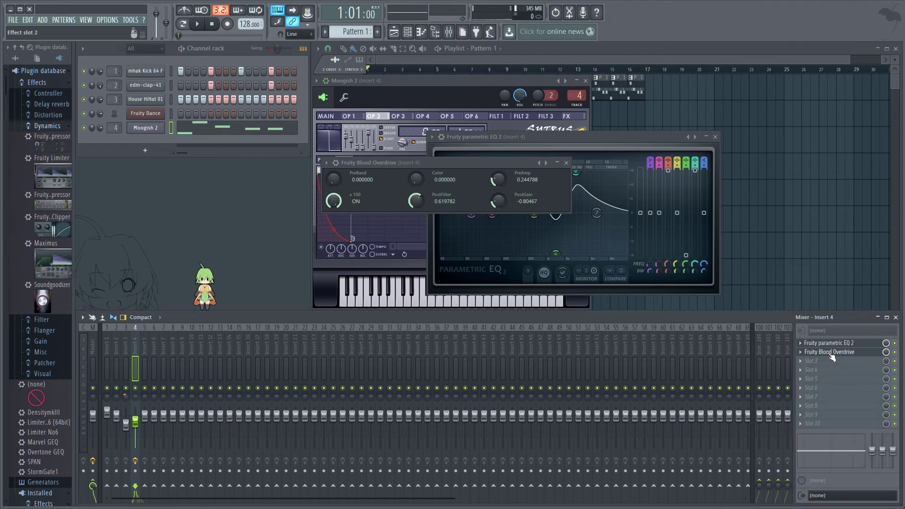
Play the pattern with the Insert 4 EQ and overdrive enabled, and again with both effects bypassed, to compare the sound.
left_click(198, 26)
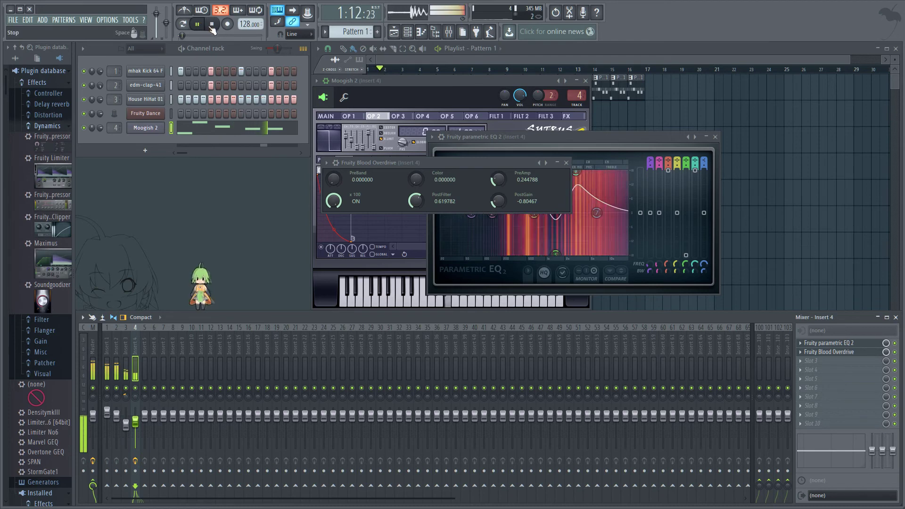
left_click(211, 25)
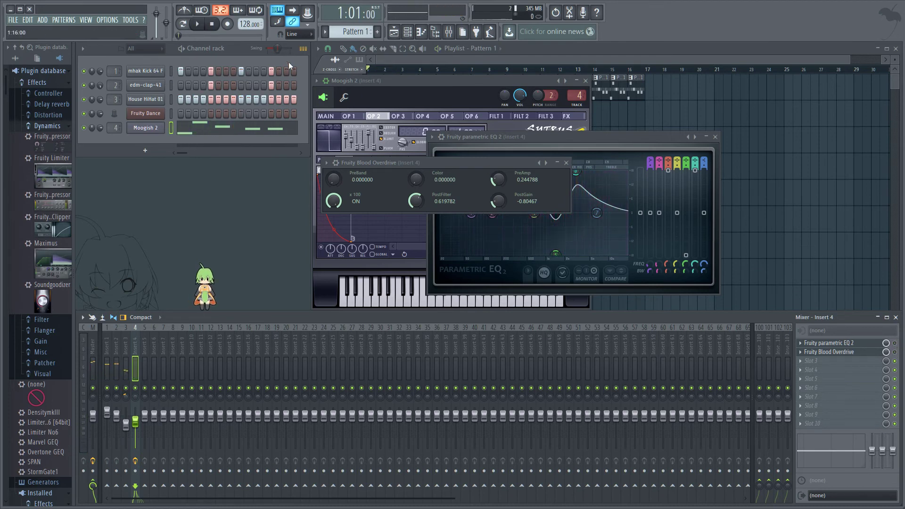
left_click(198, 24)
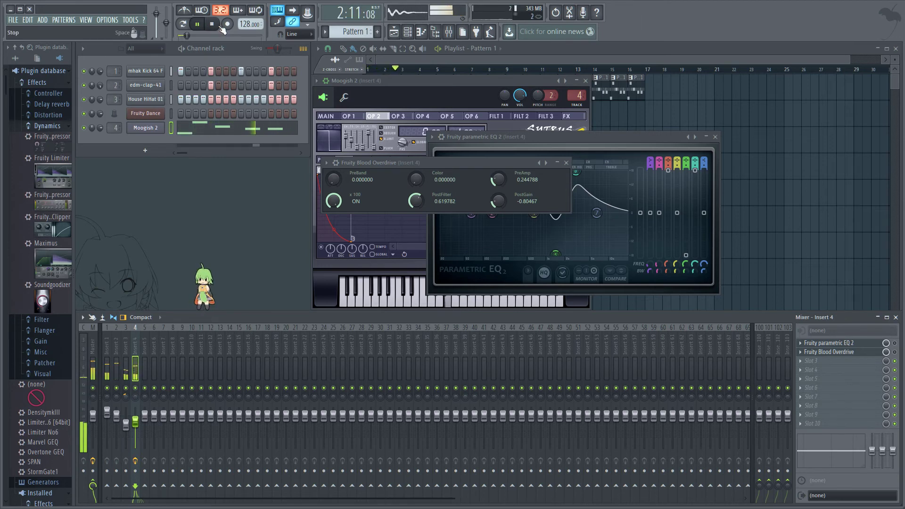
left_click(211, 24)
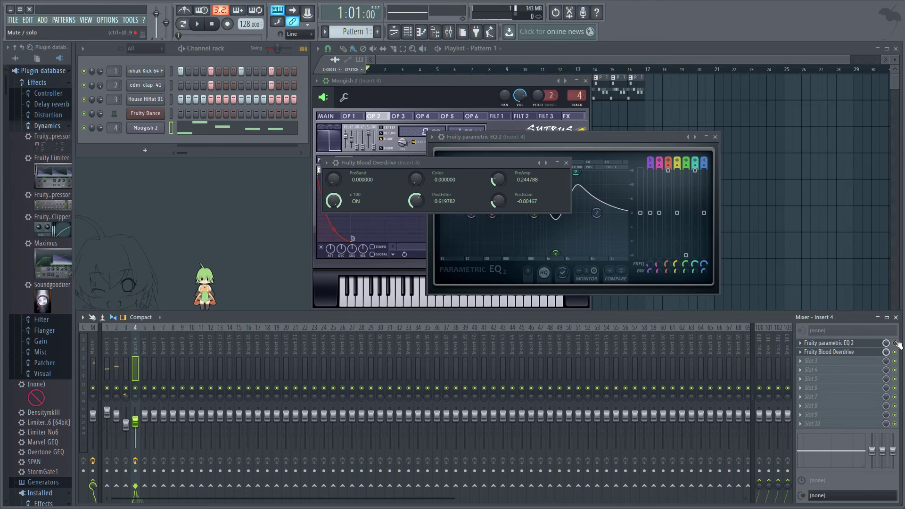
Re-enable Fruity Blood Overdrive and Fruity Parametric EQ 2 on Insert 4 and remove both, leaving its effect slots empty.
left_click(800, 352)
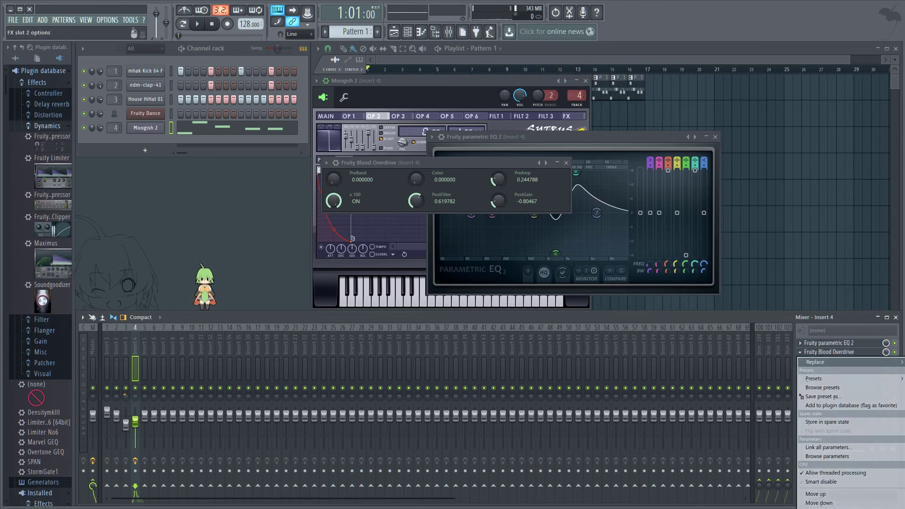
key("Escape")
key("Escape")
left_click(800, 342)
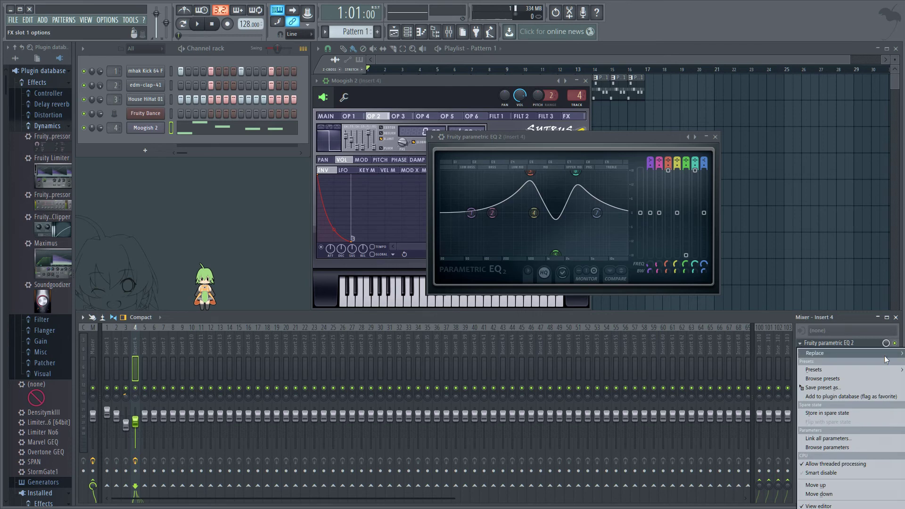
left_click(821, 500)
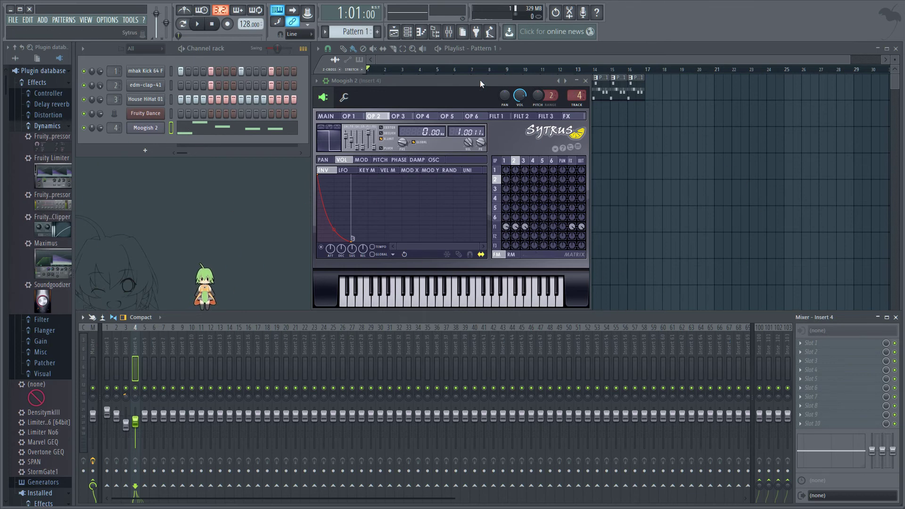
left_click_drag(480, 80, 456, 80)
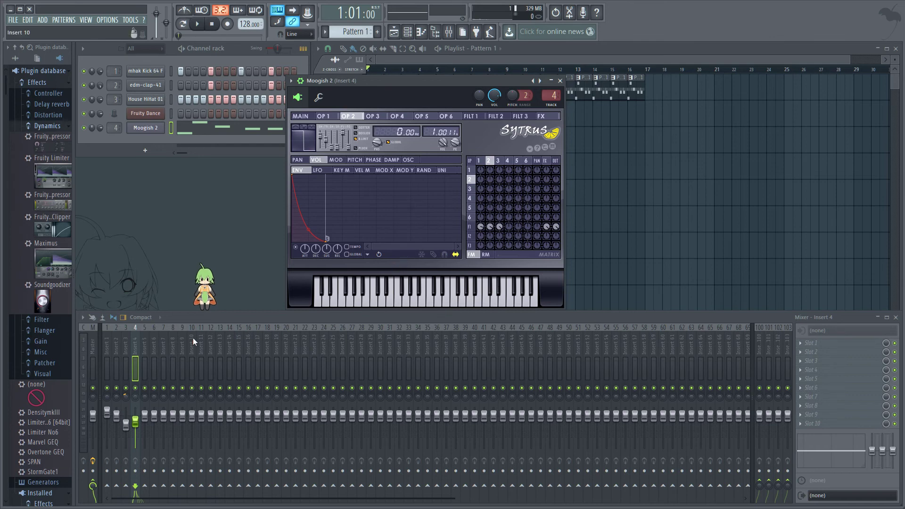
left_click(124, 350)
left_click(103, 350)
mouse_move(101, 349)
left_mouse_down()
mouse_move(197, 346)
mouse_move(101, 348)
mouse_move(210, 365)
mouse_move(72, 369)
mouse_move(151, 364)
mouse_move(99, 361)
left_mouse_up()
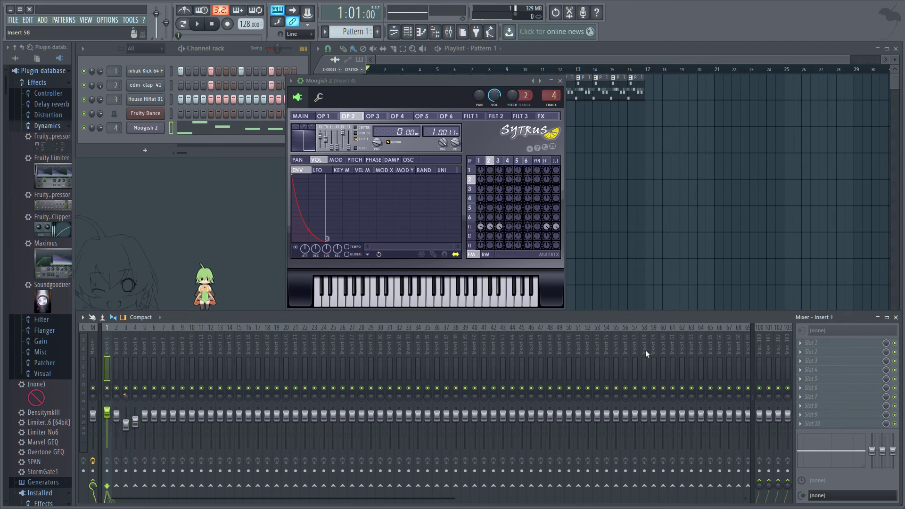
left_click(801, 344)
key("Escape")
left_click(367, 80)
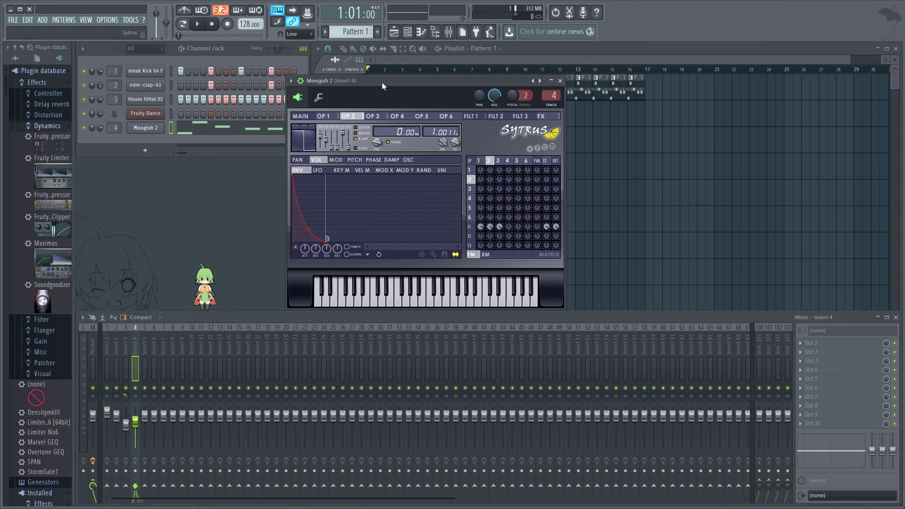
Play the pattern with no effects on Insert 4 to hear the dry Sytrus melody, moving the Sytrus window clear of the channel rack.
left_click_drag(363, 81, 410, 68)
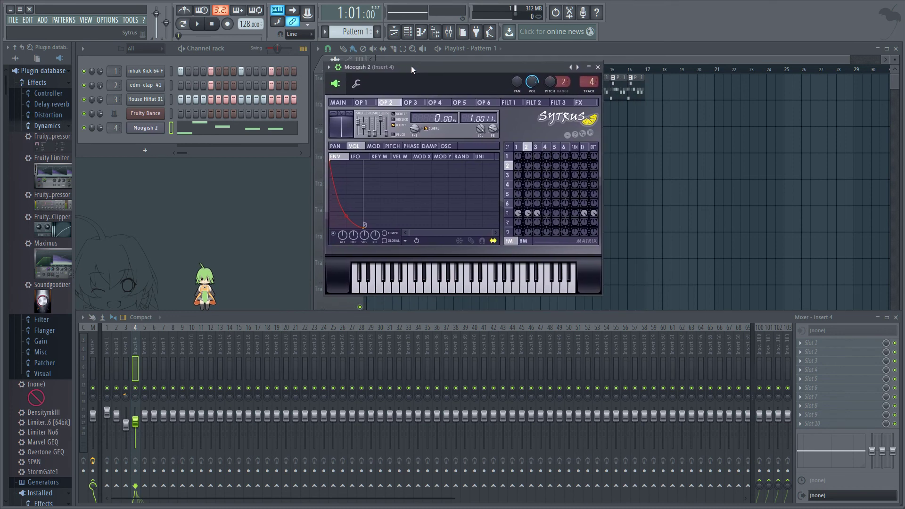
left_click(197, 24)
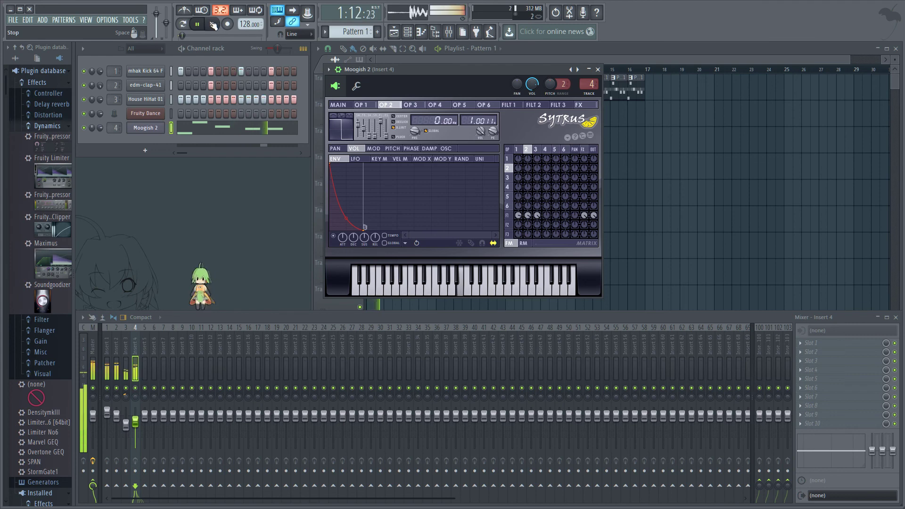
left_click(213, 24)
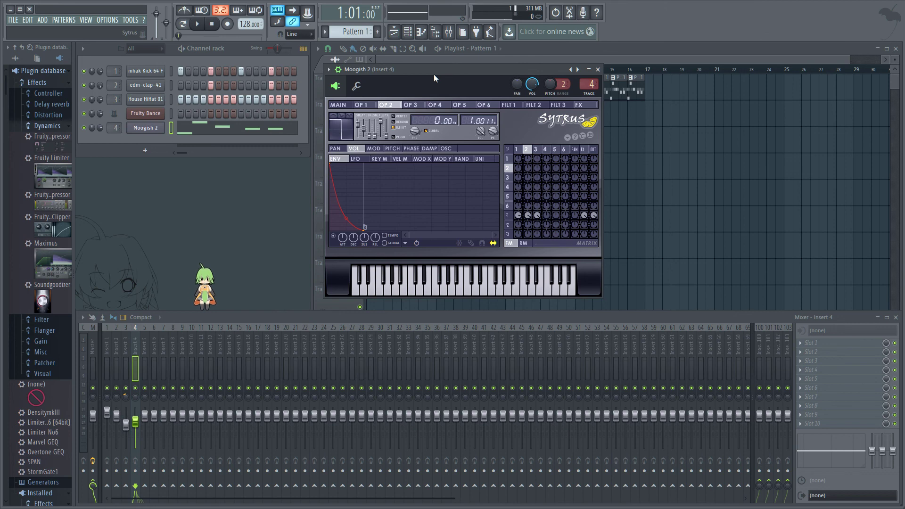
left_click_drag(436, 76, 388, 101)
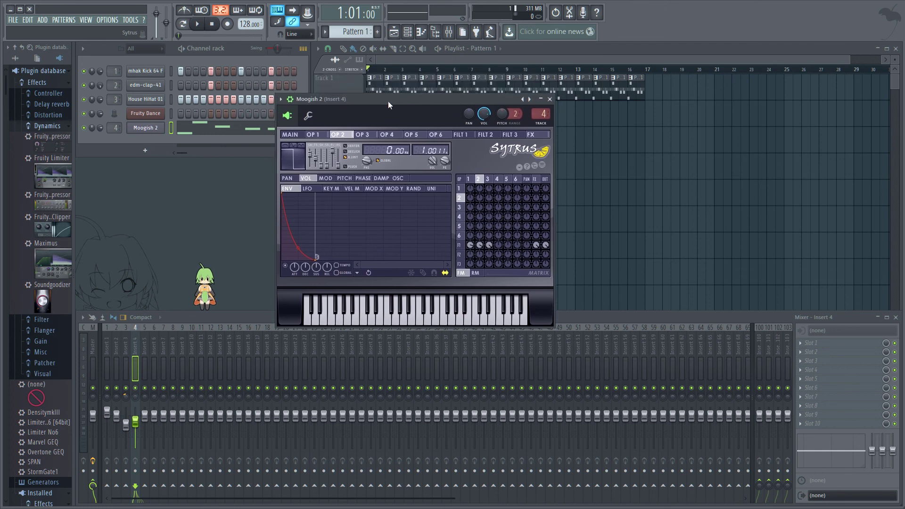